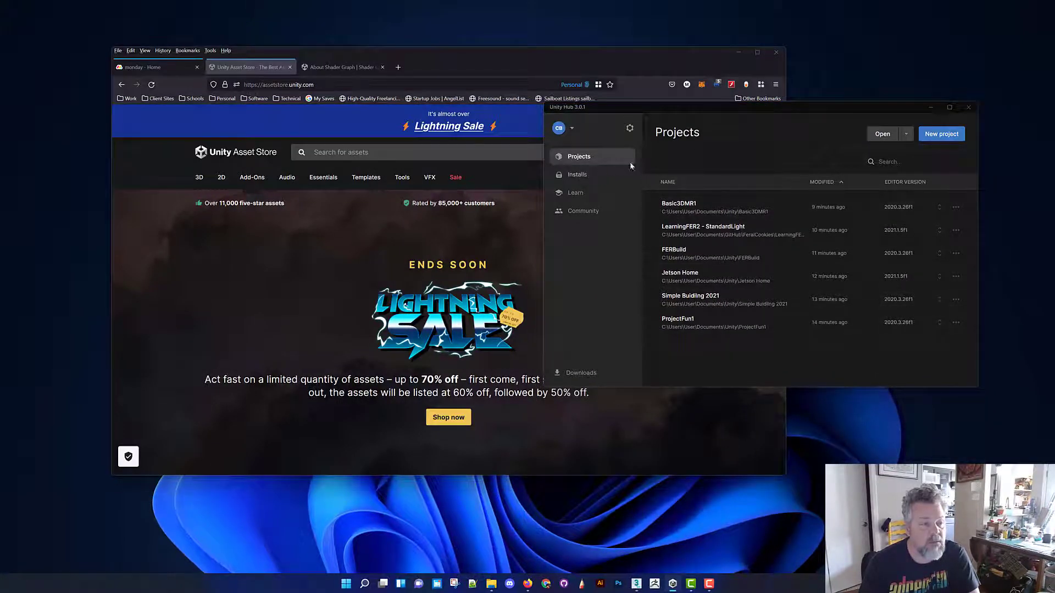
Minimize the browser and compare the installed editor versions with the versions used by the existing projects in Unity Hub
left_click_drag(684, 112, 527, 98)
left_click(738, 52)
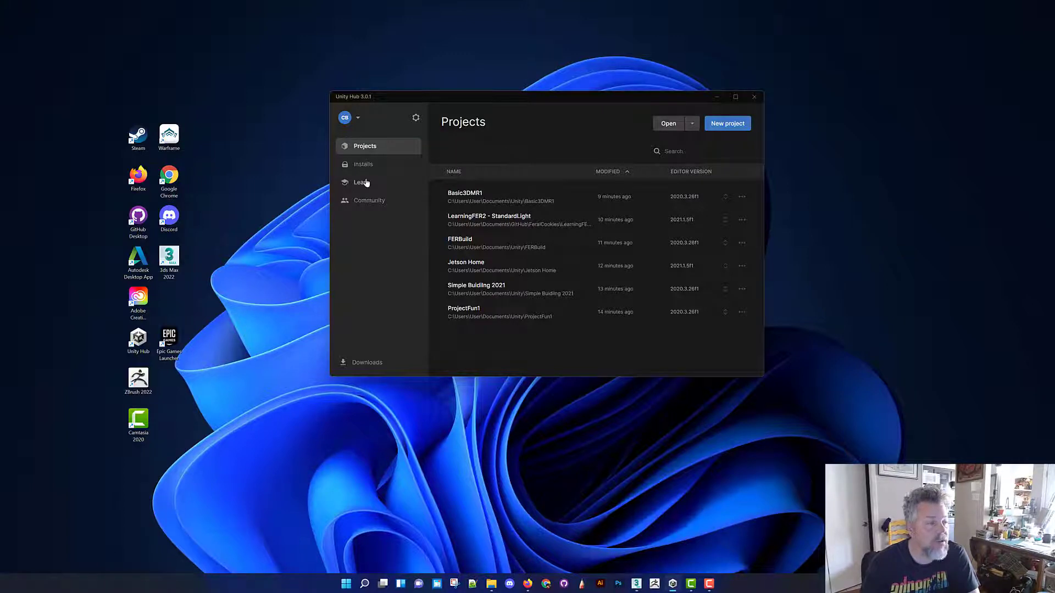
left_click(384, 166)
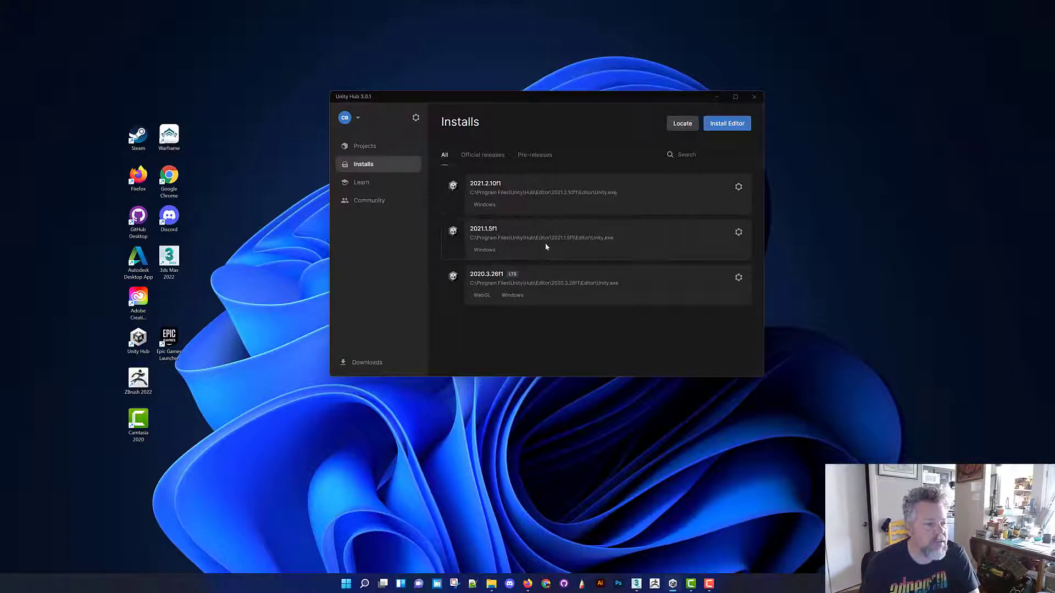
left_click(364, 146)
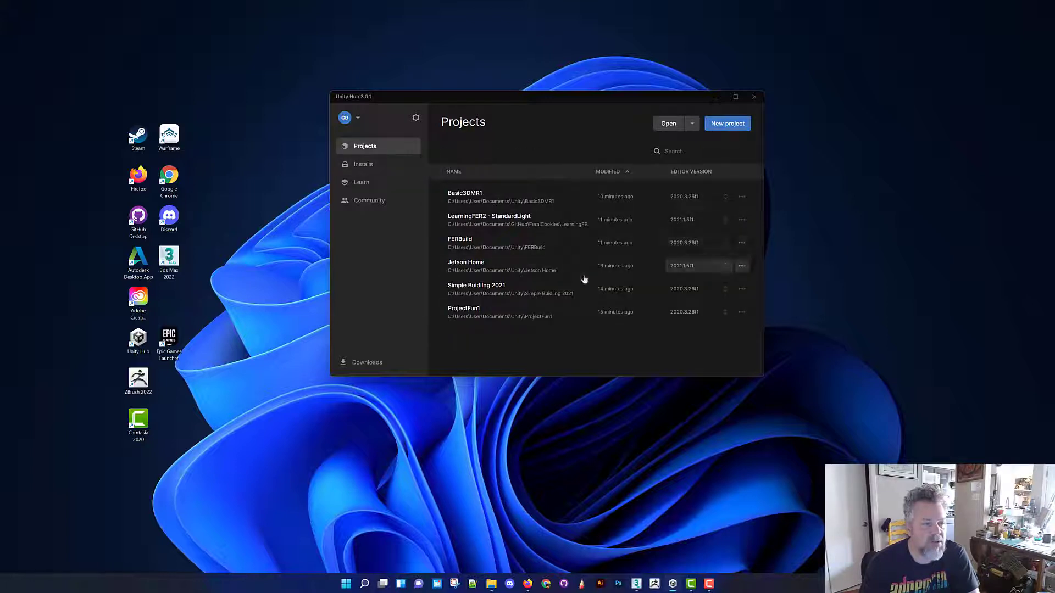
left_click(364, 164)
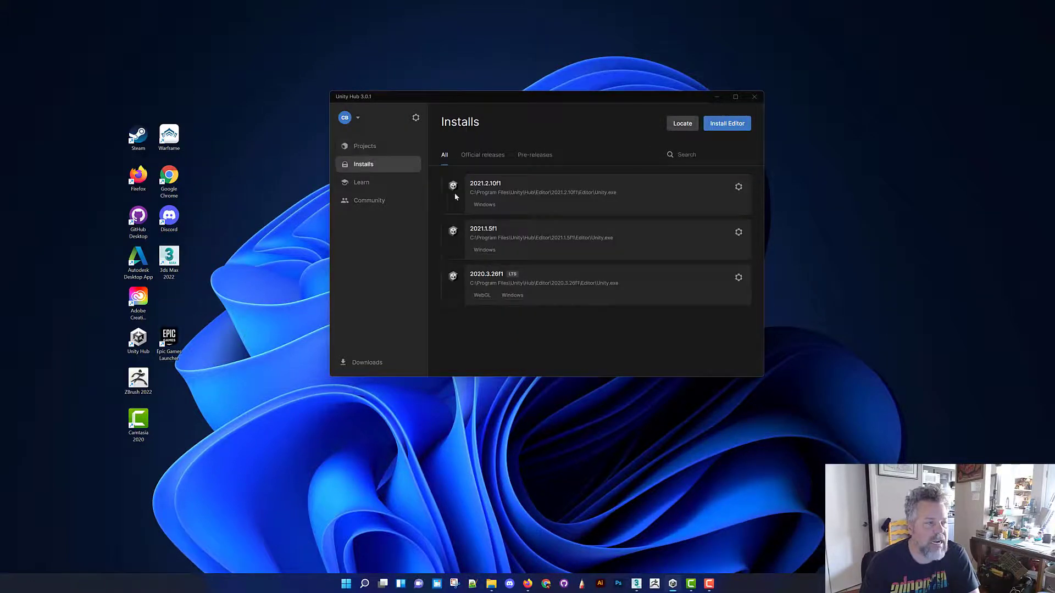
left_click(365, 147)
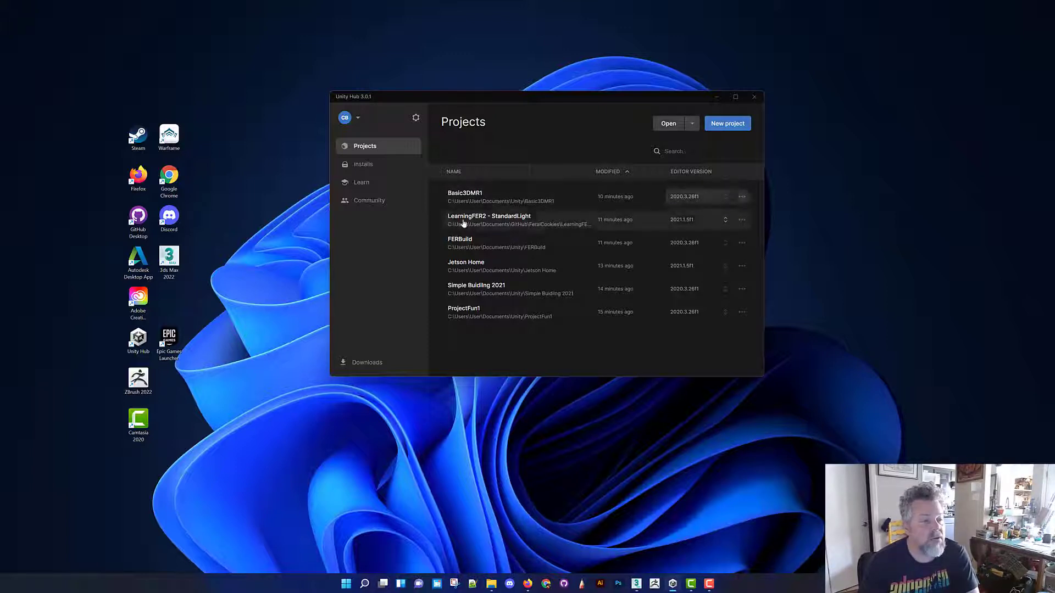
left_click(364, 164)
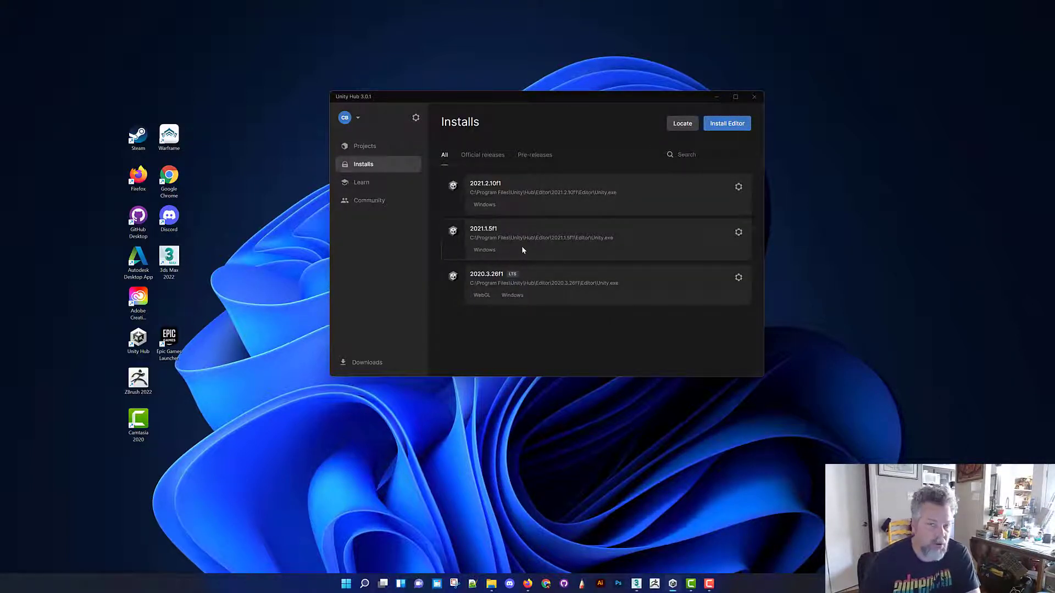
left_click(368, 149)
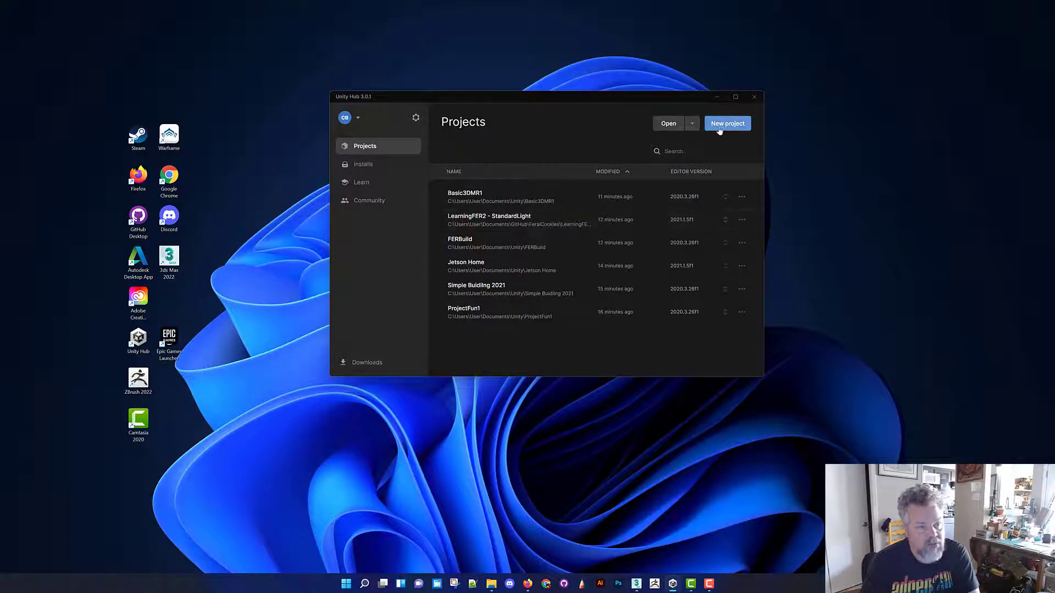
left_click(384, 165)
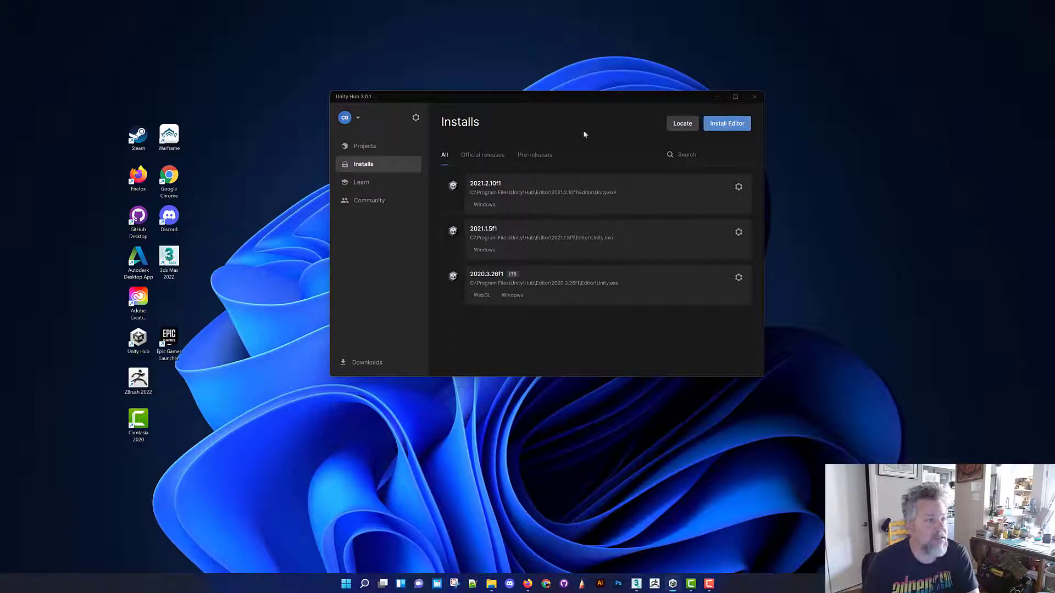
left_click(376, 146)
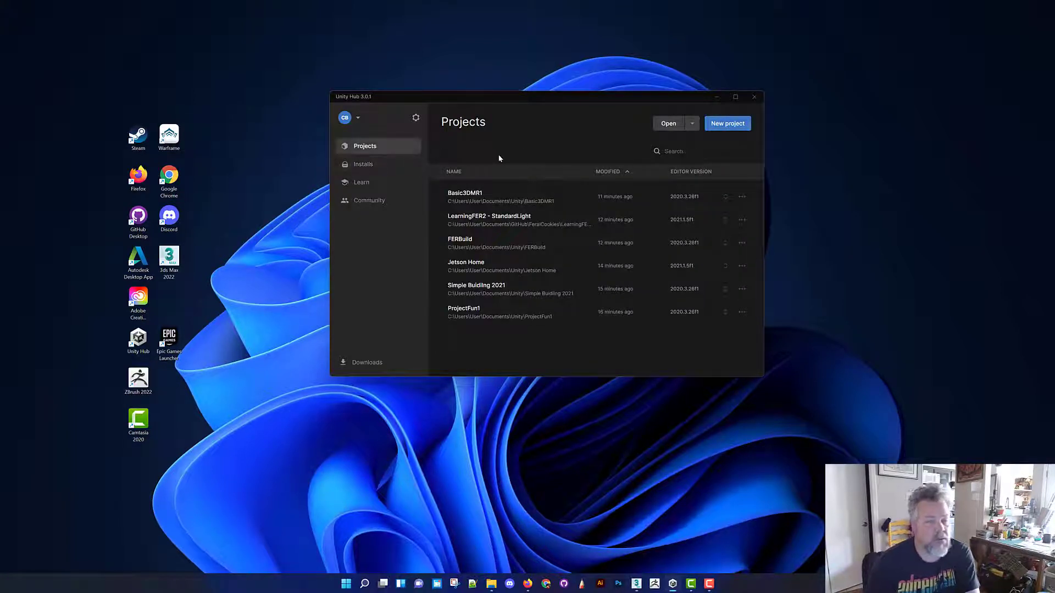
Browse the featured tutorials and beginner projects among Unity Hub's learning resources
left_click(361, 183)
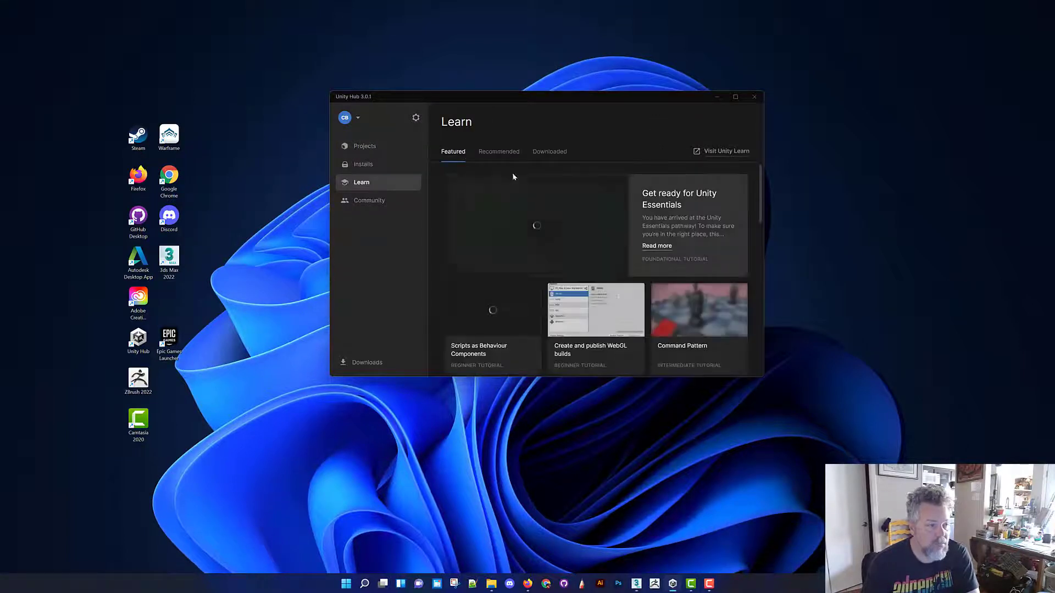
scroll(604, 251, "down", 10)
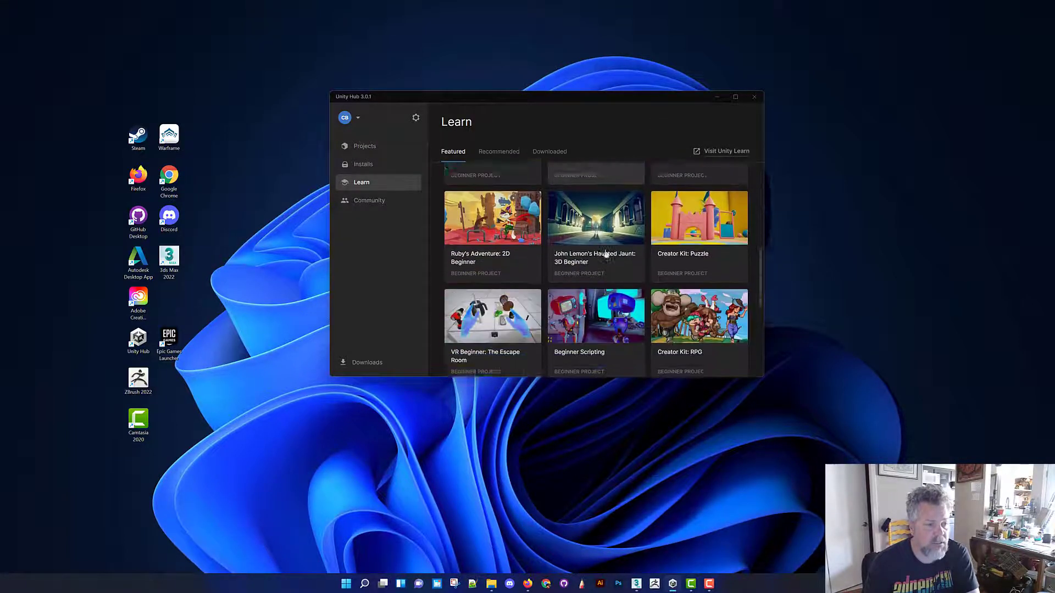
scroll(604, 253, "up", 10)
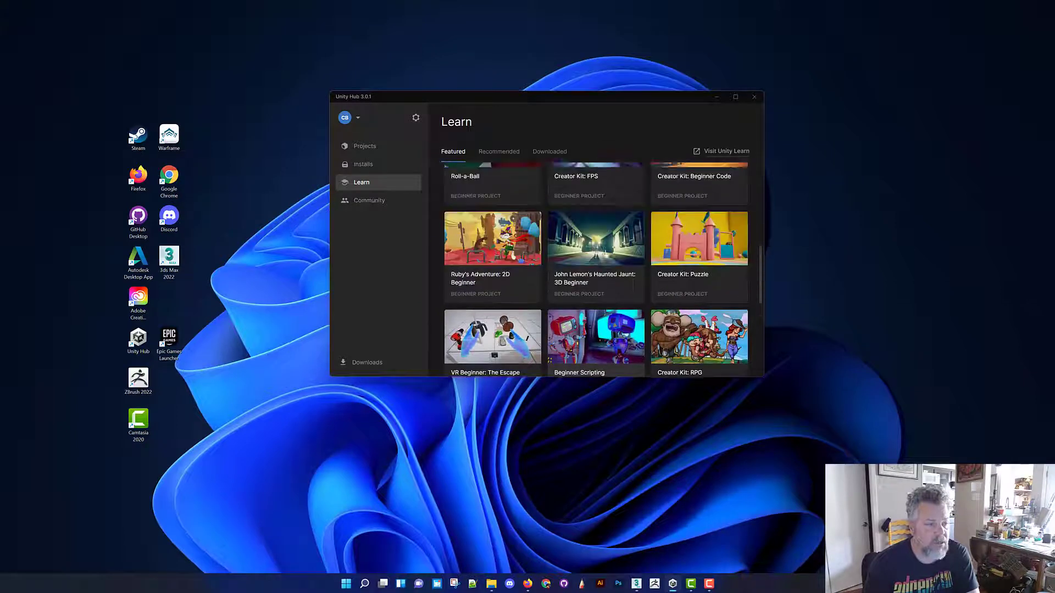
scroll(506, 216, "down", 3)
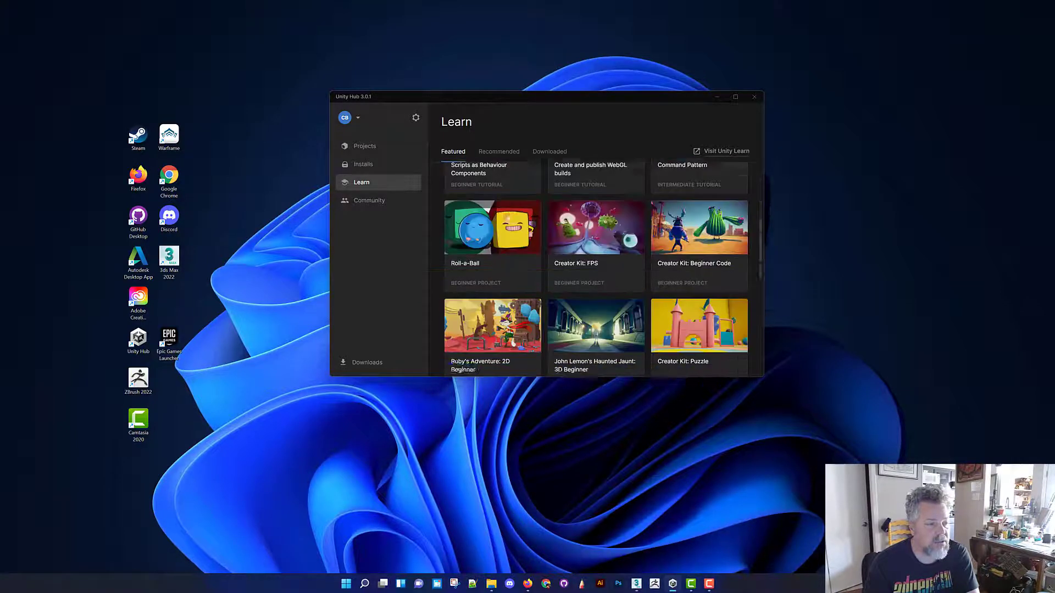
Start a new project named SetUp and choose the 3D Sample Scene (URP) template after checking the HDRP one
left_click(365, 147)
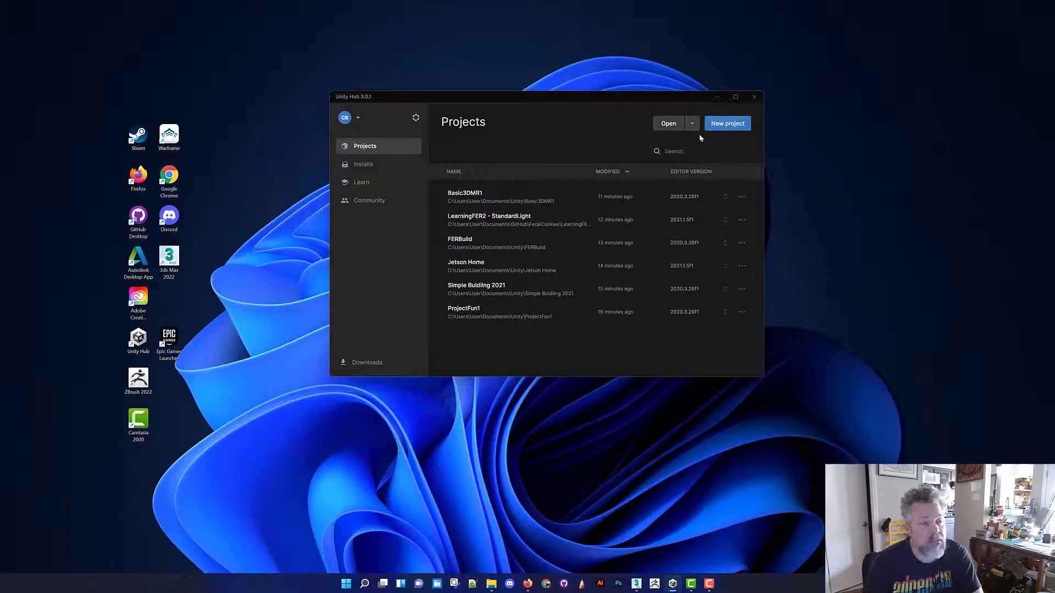
left_click(726, 124)
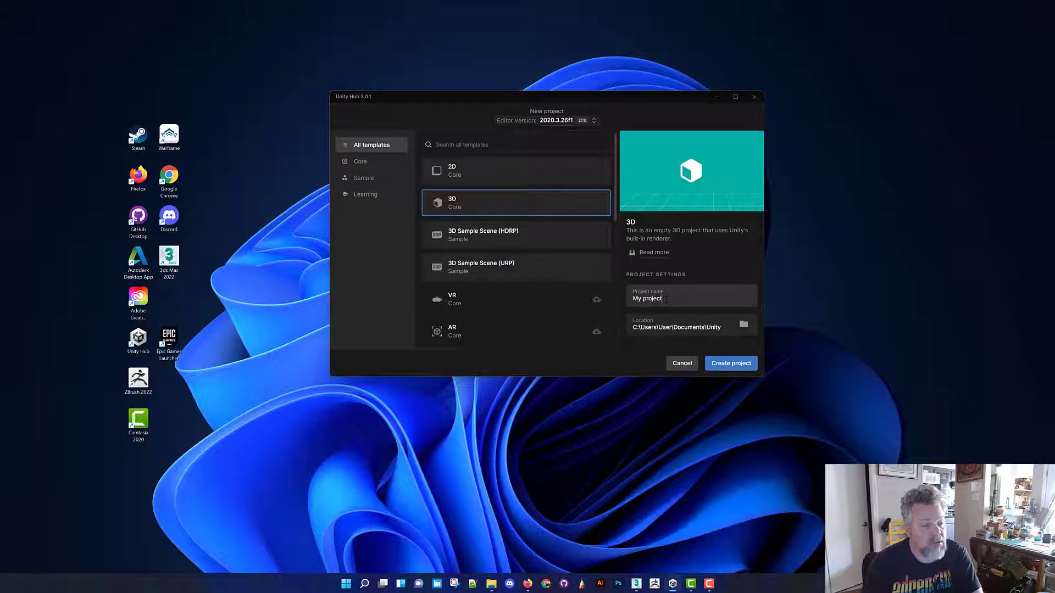
type("SetUp")
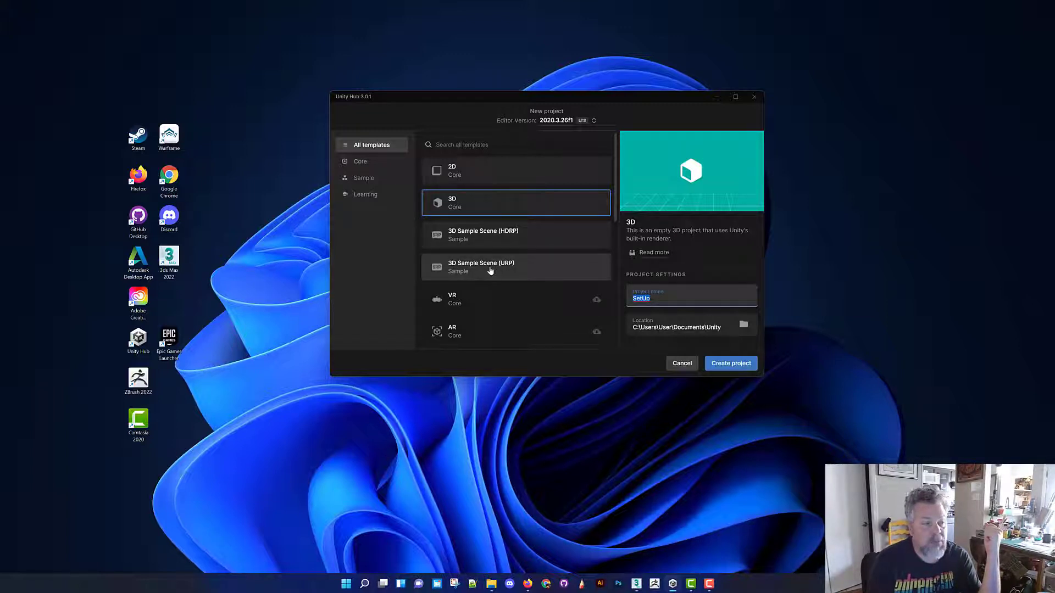
left_click(510, 270)
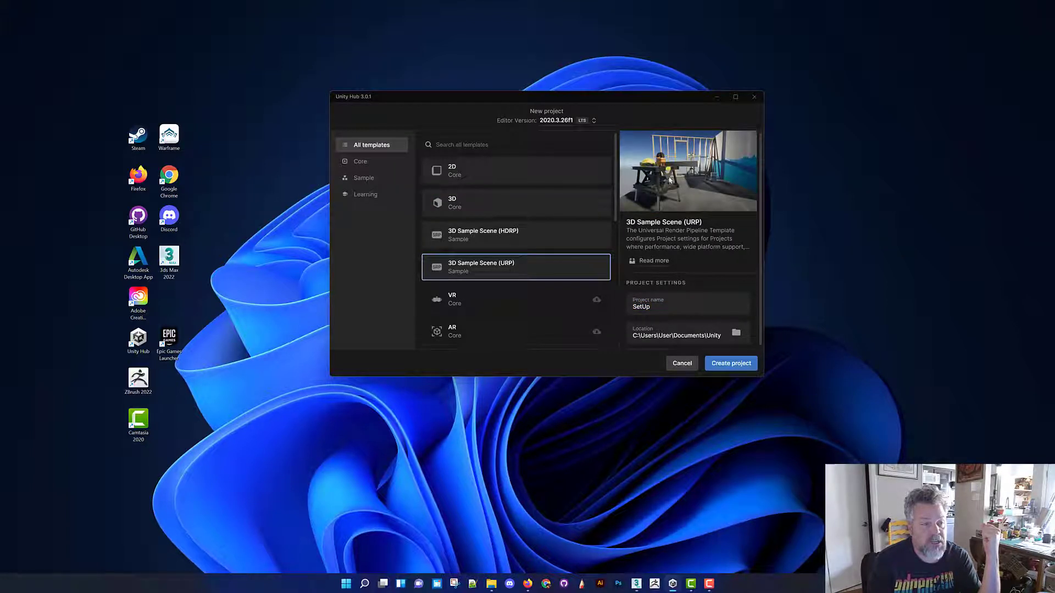
left_click(525, 231)
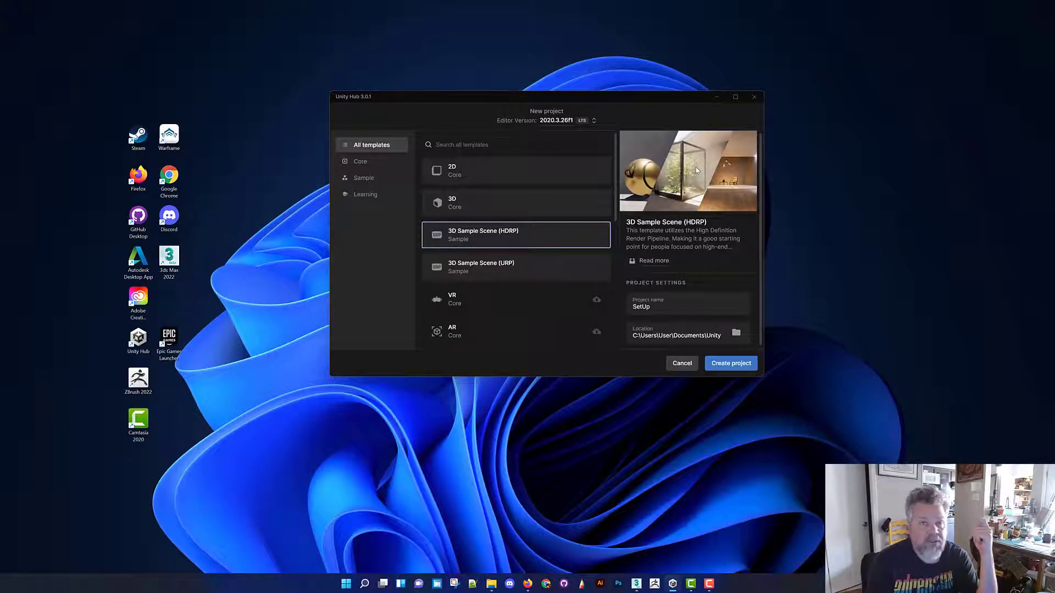
left_click(512, 268)
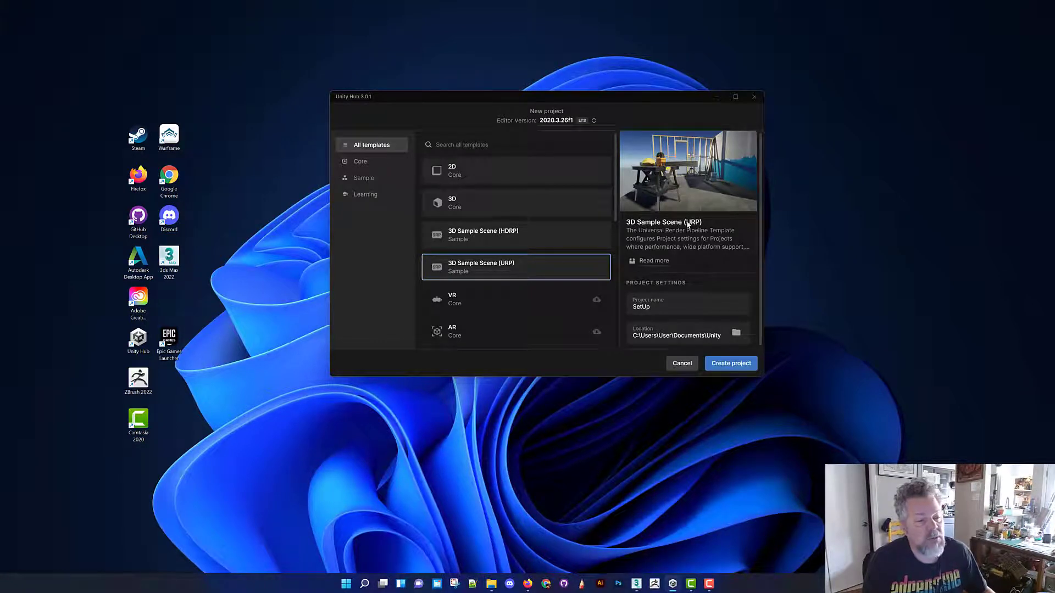
left_click_drag(638, 230, 735, 231)
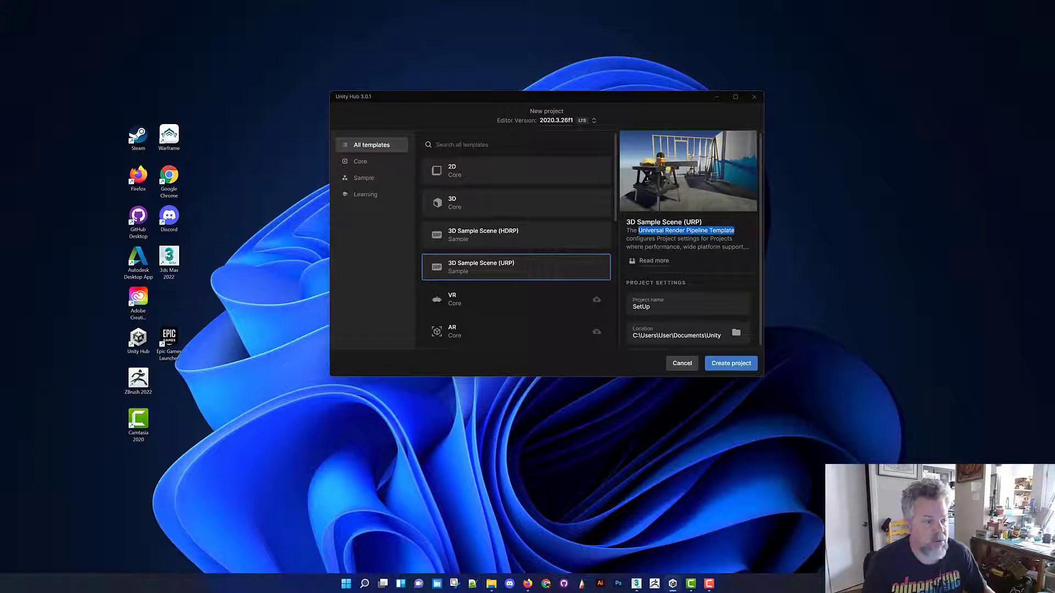
Create the project under the name DinnetteSet and switch to its Unity editor window
double_click(641, 307)
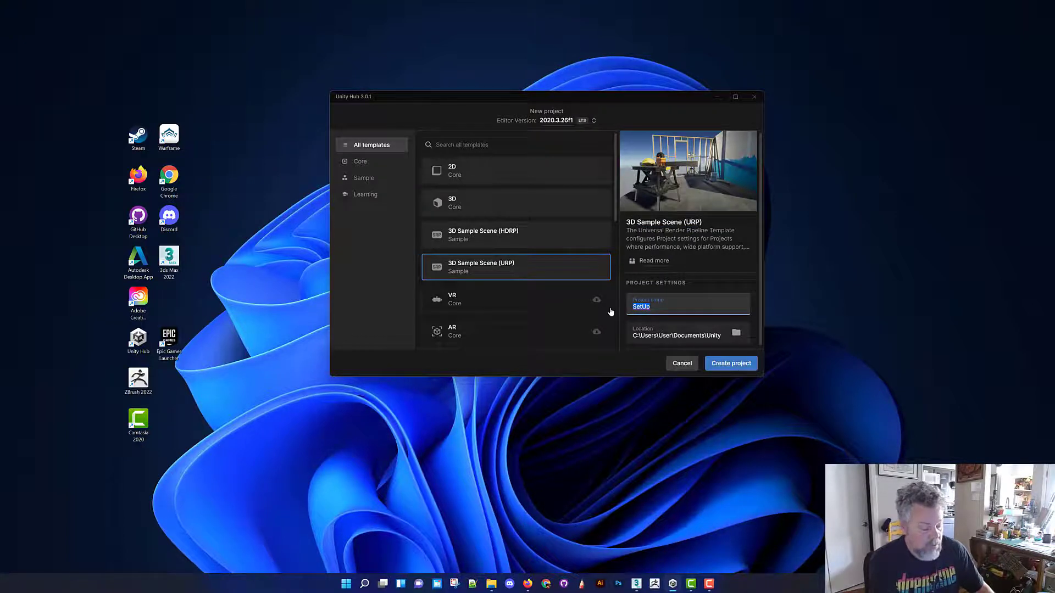
type("Dinne")
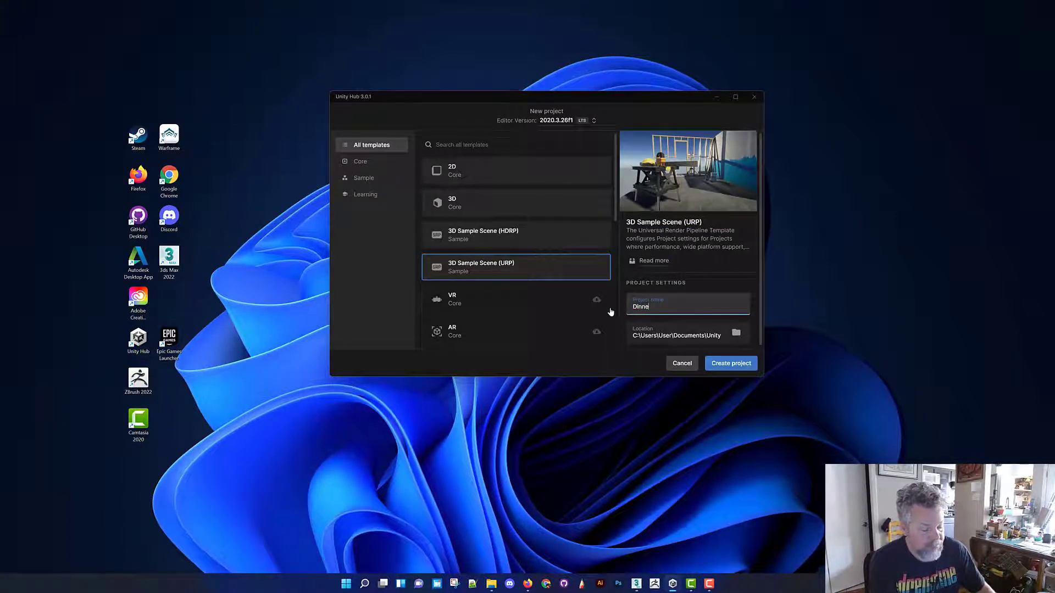
type("tteSet")
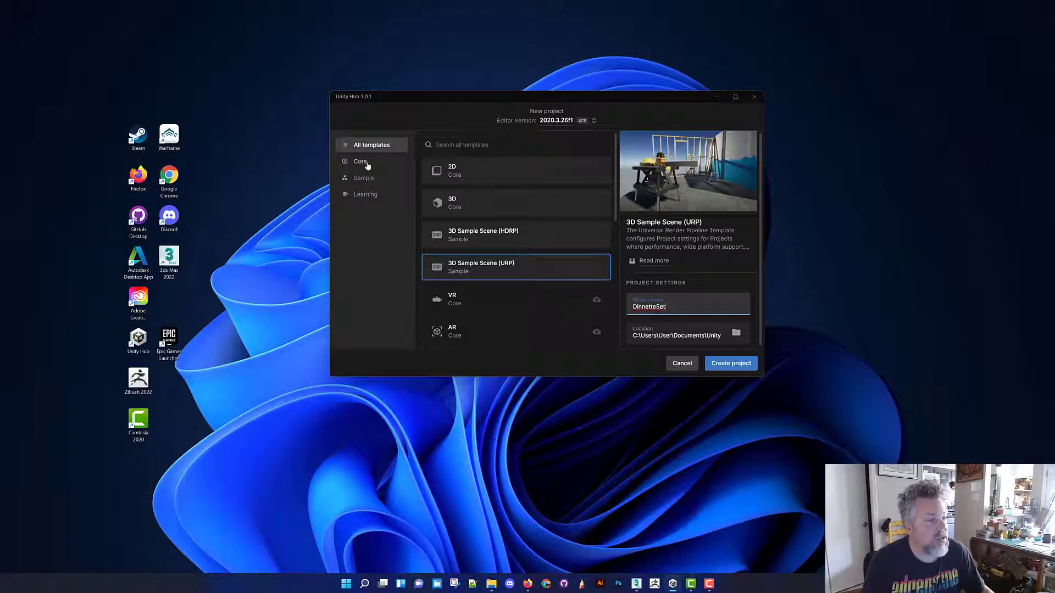
left_click(732, 364)
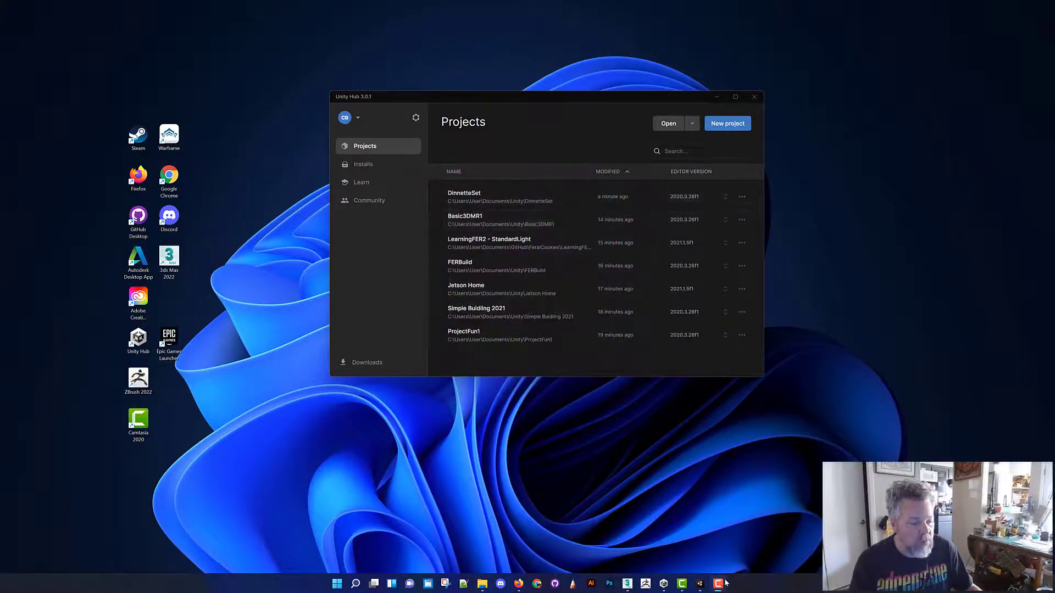
left_click(697, 584)
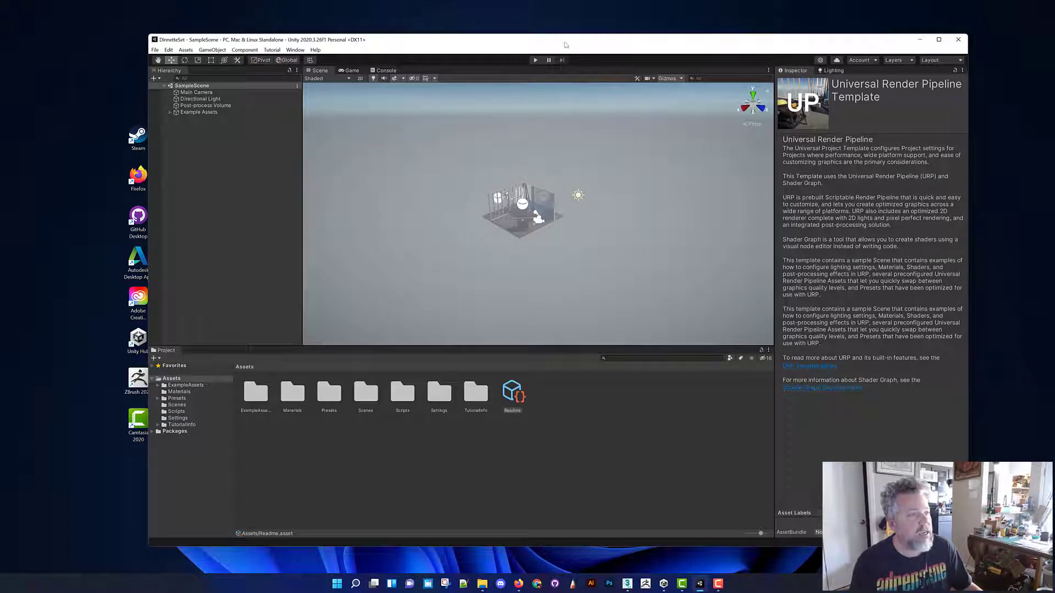
left_click_drag(529, 52, 471, 61)
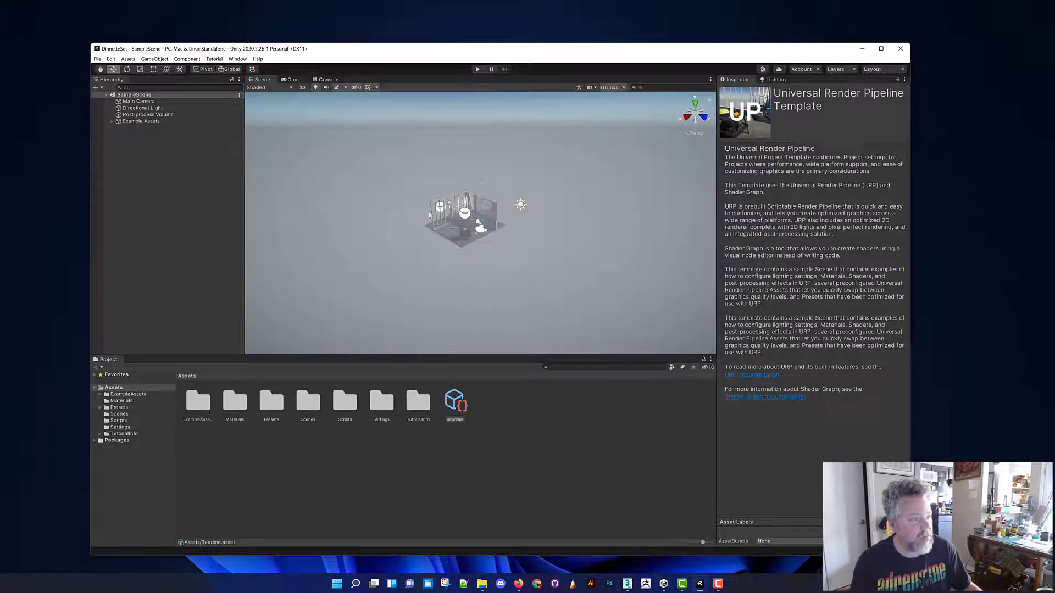
Fly and orbit around the sample scene to examine the workshop set and its props from several angles
key("space")
right_click_drag(478, 228, 390, 220)
key("w")
key("a")
key("s")
key("d")
key("a")
key("w")
key("d")
key("s")
key("s")
key("q")
key("q")
key("e")
key("s")
key("d")
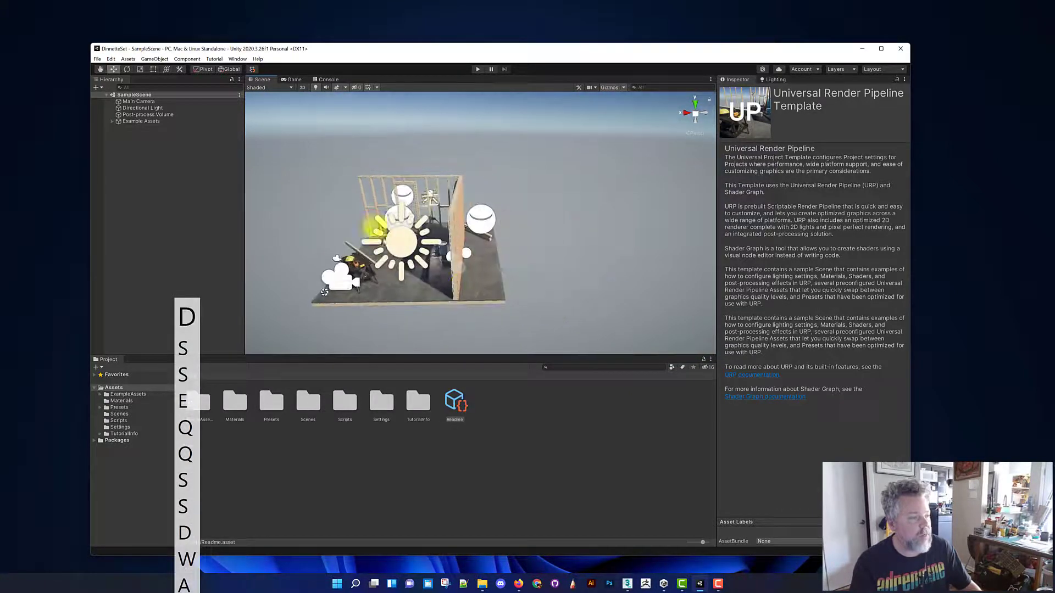
right_click_drag(434, 240, 476, 260)
key("a")
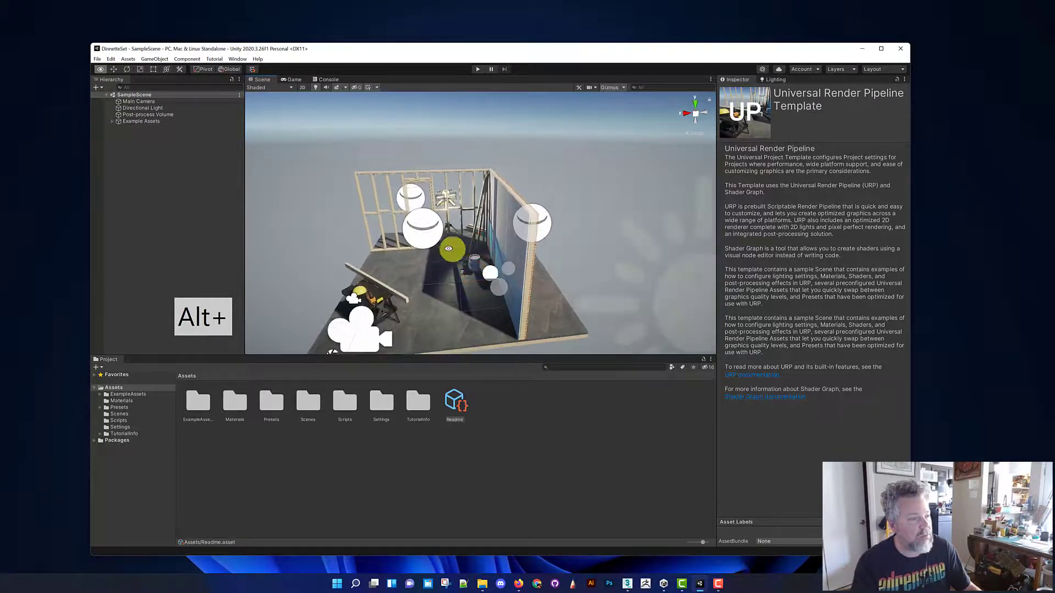
middle_click_drag(452, 249, 485, 253, "alt")
left_click_drag(485, 253, 454, 237, "alt")
right_click_drag(463, 242, 463, 243, "alt")
right_click_drag(464, 242, 496, 232, "alt")
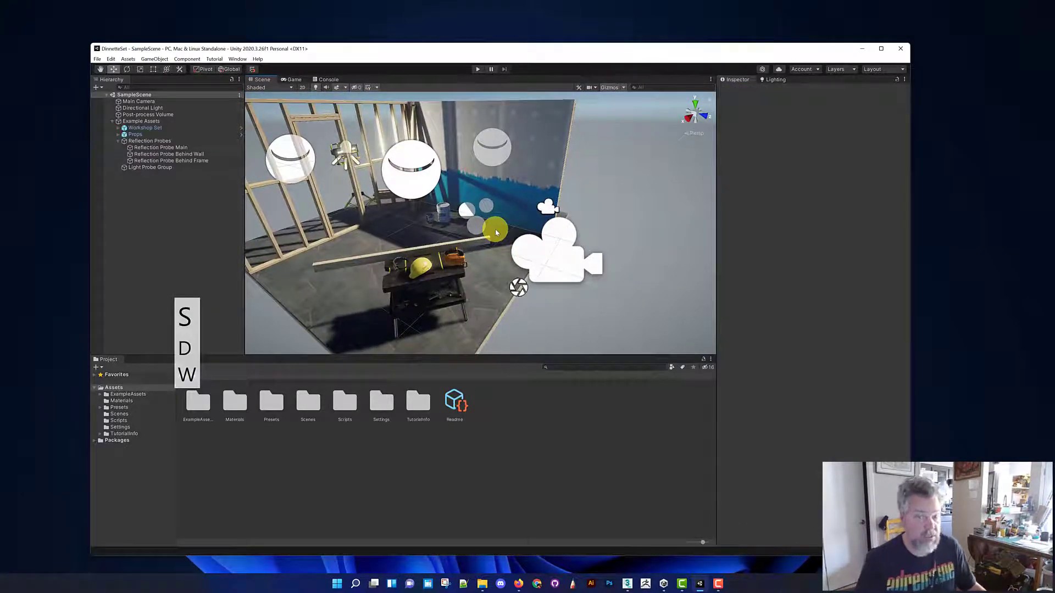
Select the main reflection probe in the scene and inspect its settings and reflection preview
left_click(405, 174)
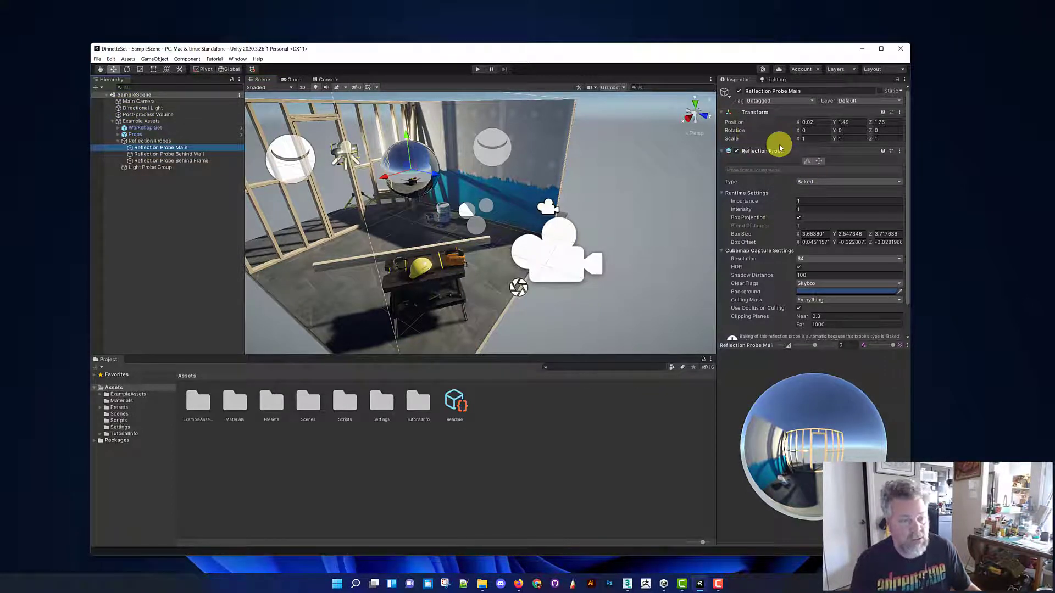
left_click_drag(816, 438, 825, 458)
key("s")
key("d")
right_click_drag(479, 222, 456, 219)
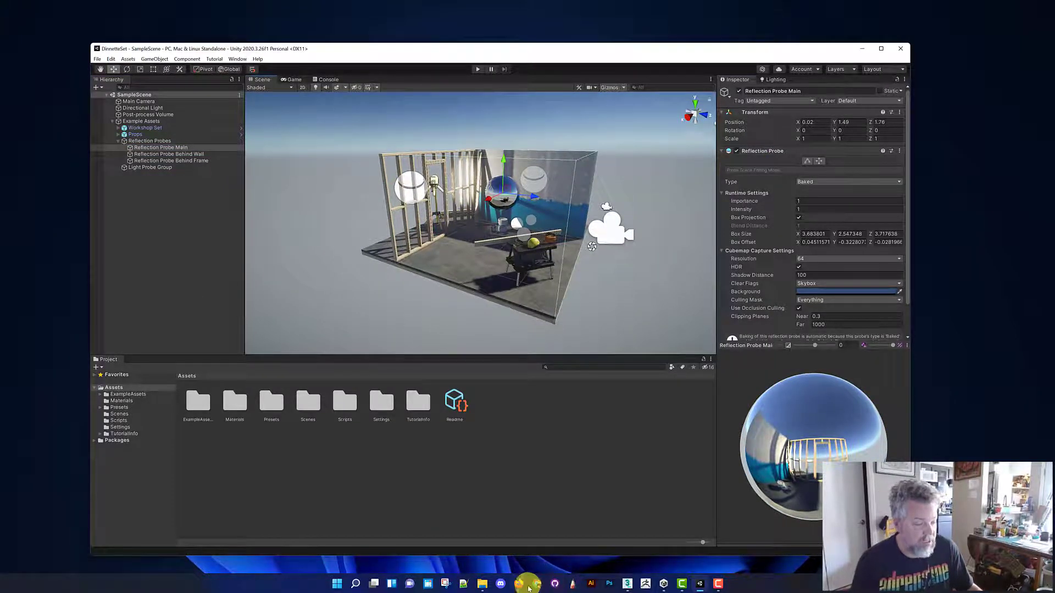
Switch to the browser to view the Unity Asset Store's My Assets list, and return to the Unity editor
mouse_move(519, 585)
left_click(484, 545)
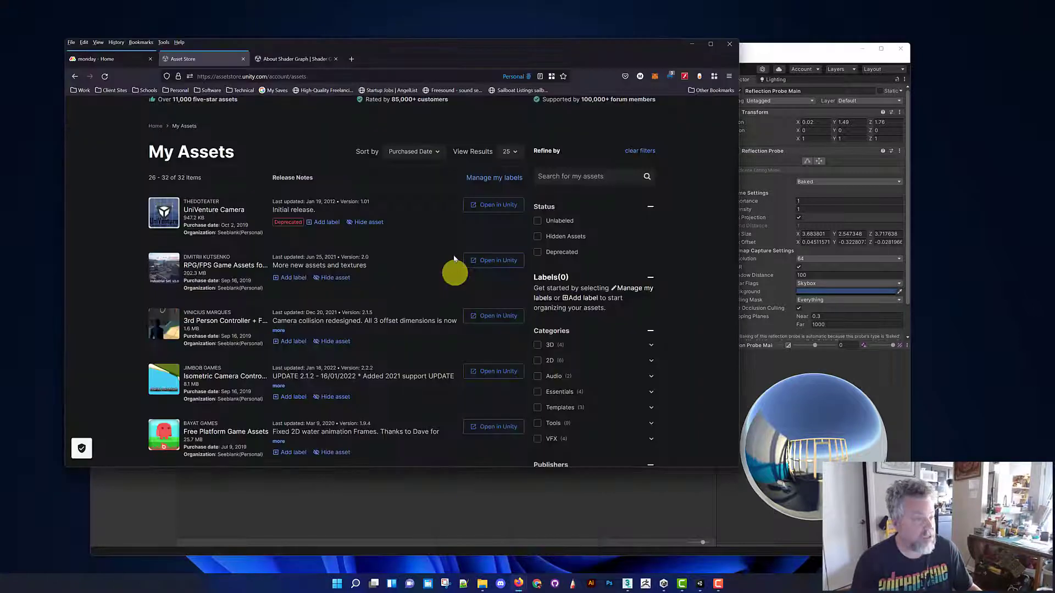
left_click_drag(525, 53, 546, 44)
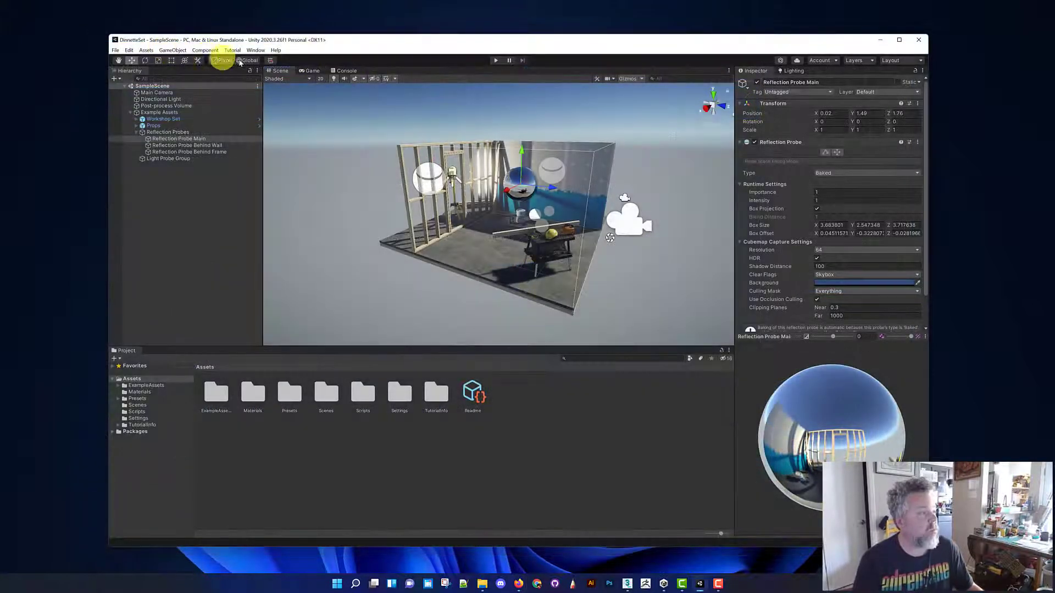
Open the Package Manager and list the packages from My Assets
left_click(208, 50)
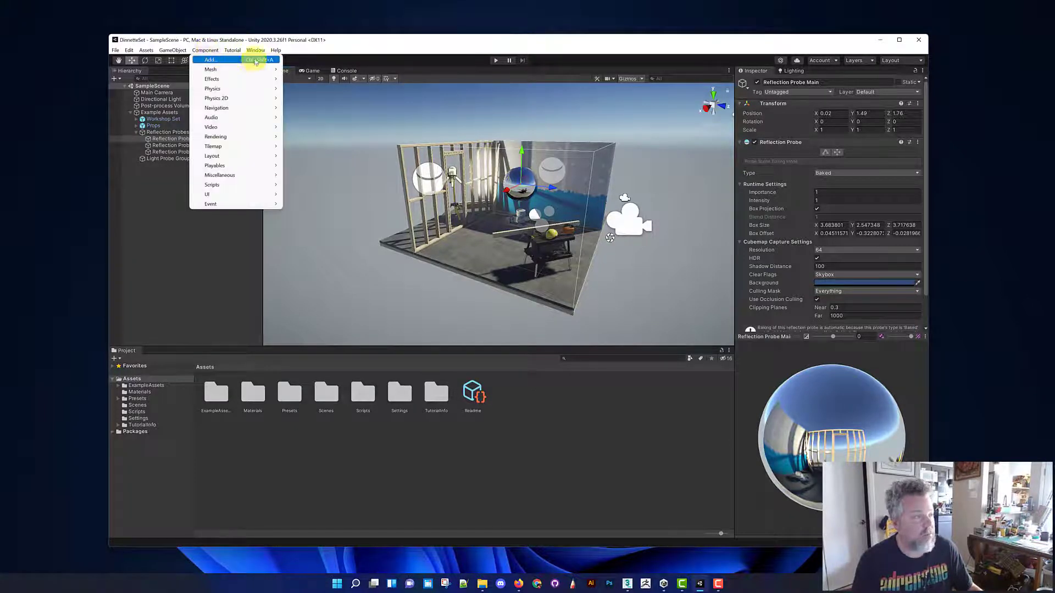
left_click(205, 50)
left_click(255, 50)
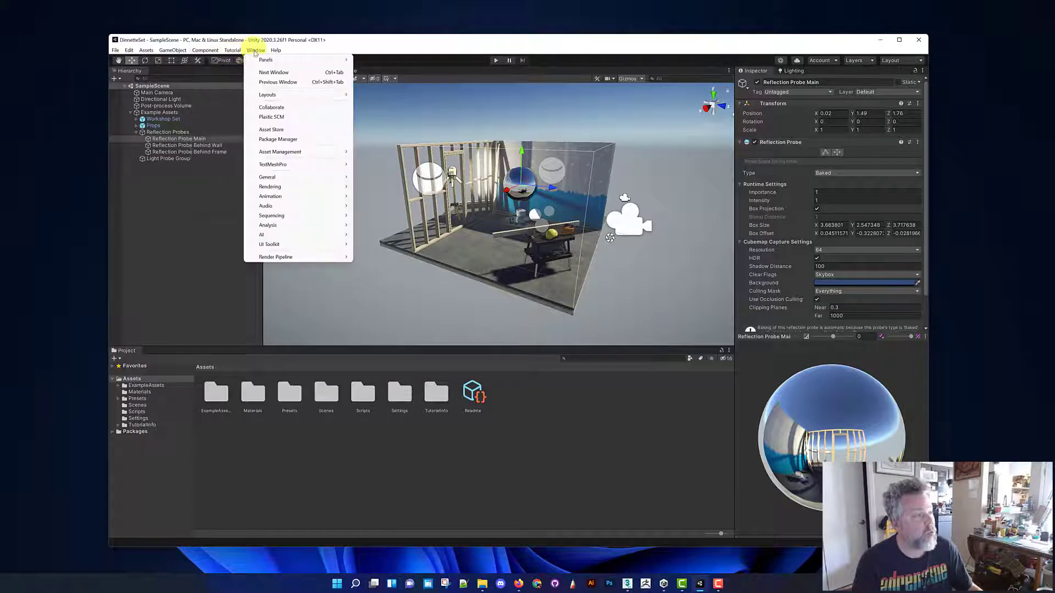
left_click(323, 140)
left_click_drag(509, 127, 530, 128)
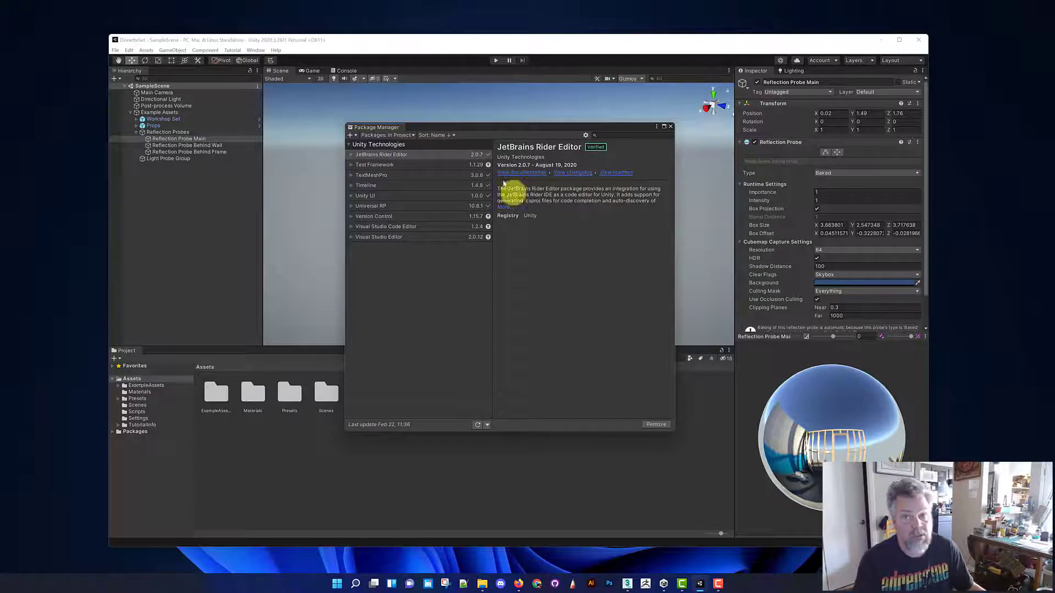
left_click(407, 135)
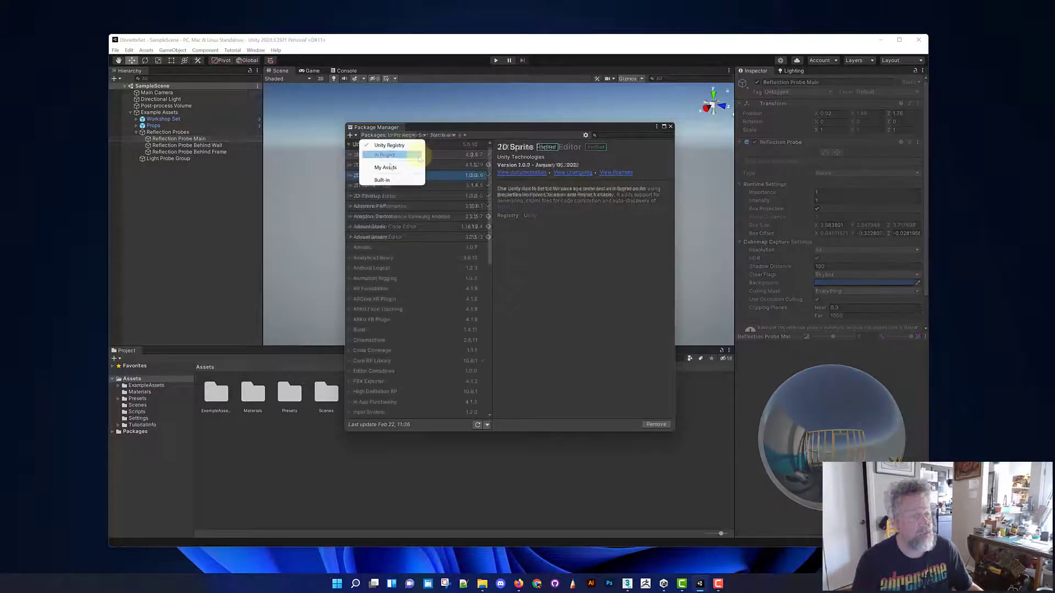
left_click(385, 167)
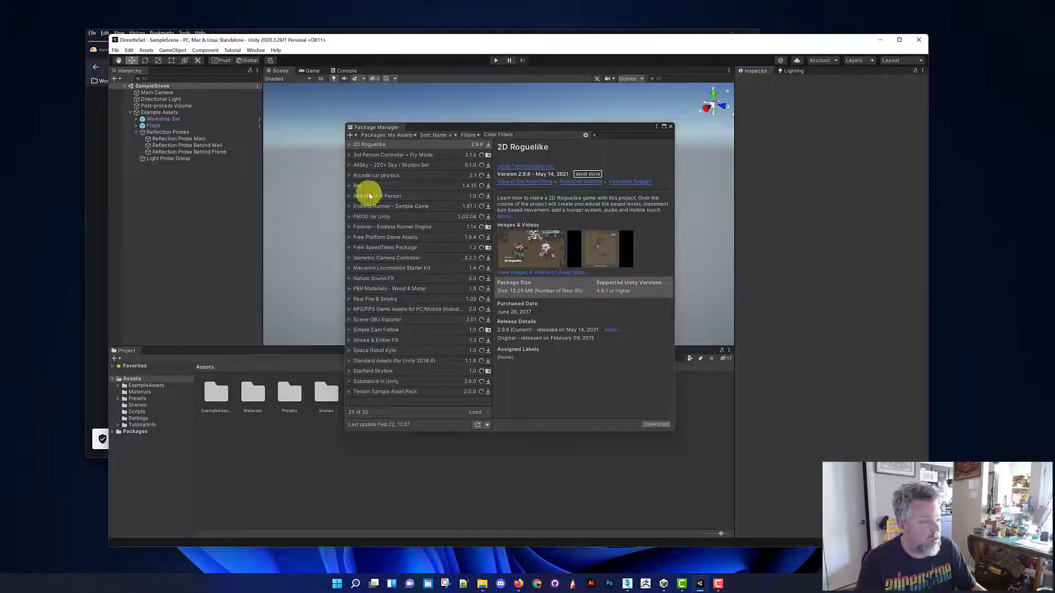
Start importing the 3rd Person Controller + Fly Mode package, accepting the settings overwrite, and review its file list in an enlarged import window
left_click(377, 155)
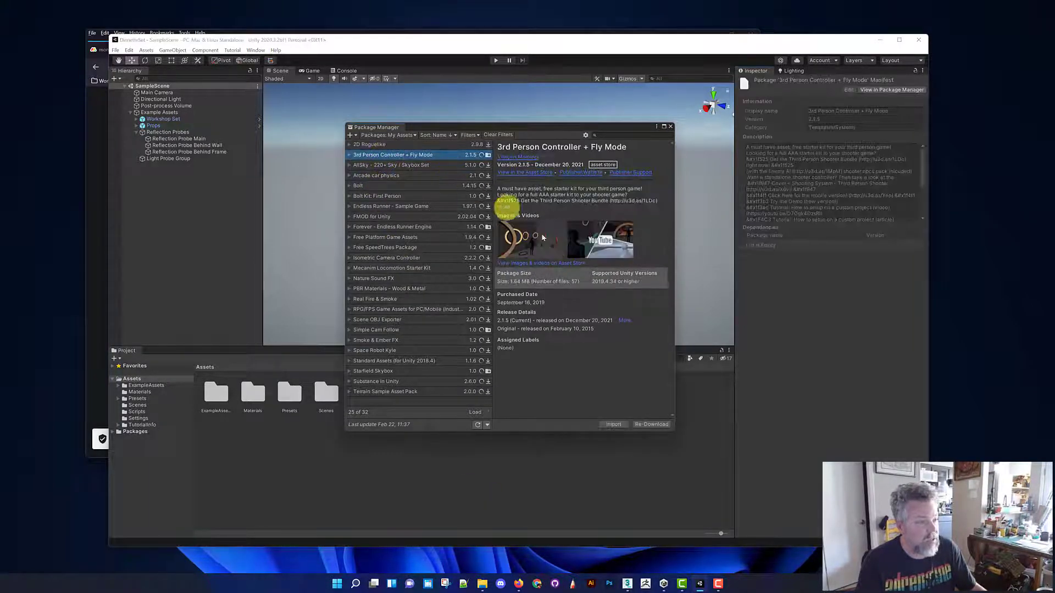
left_click(613, 424)
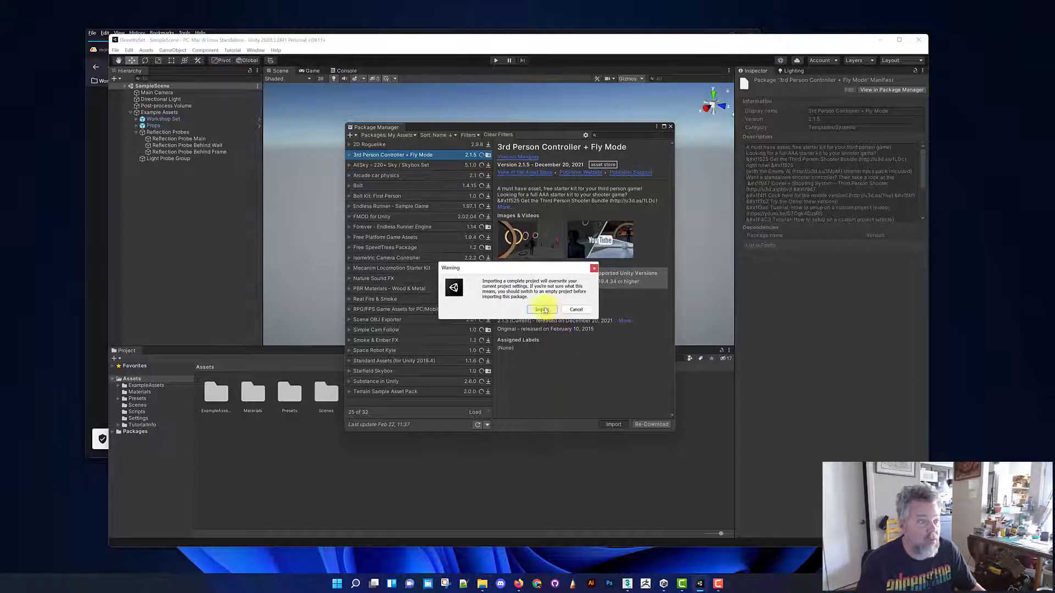
left_click(541, 310)
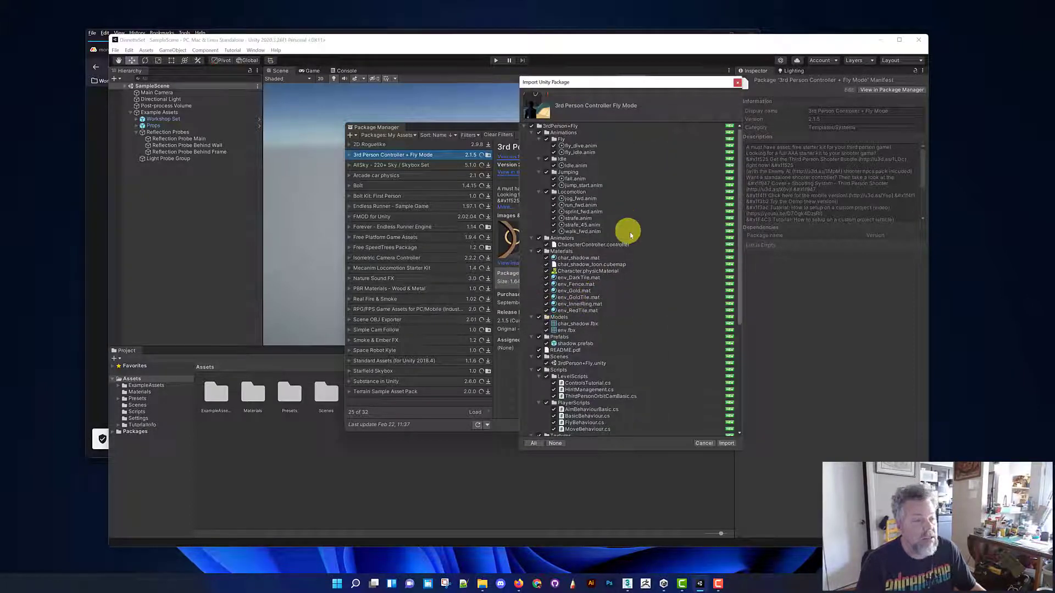
left_click_drag(635, 82, 597, 109)
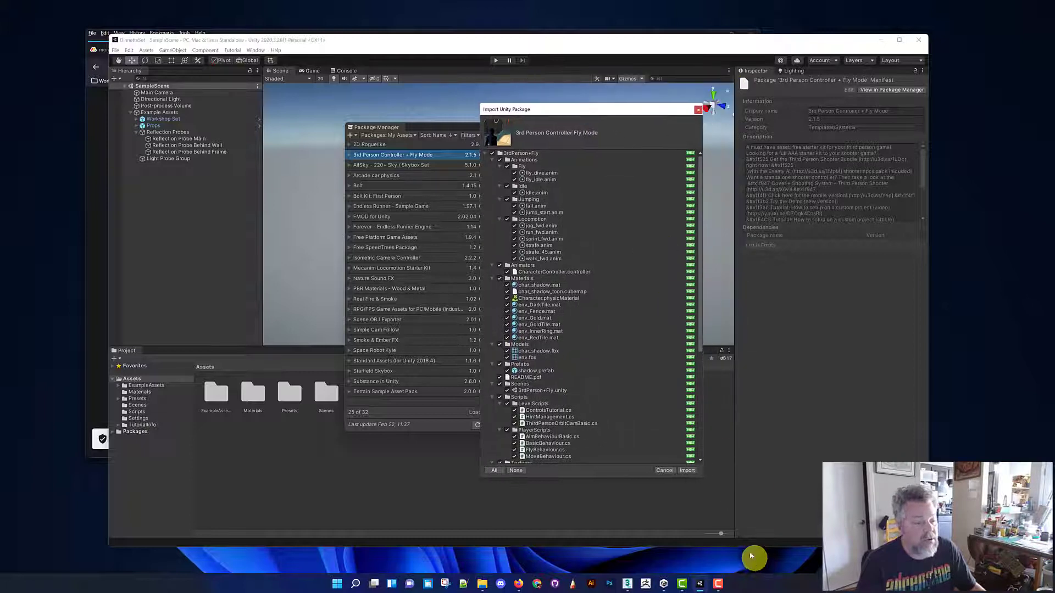
left_click_drag(703, 479, 731, 491)
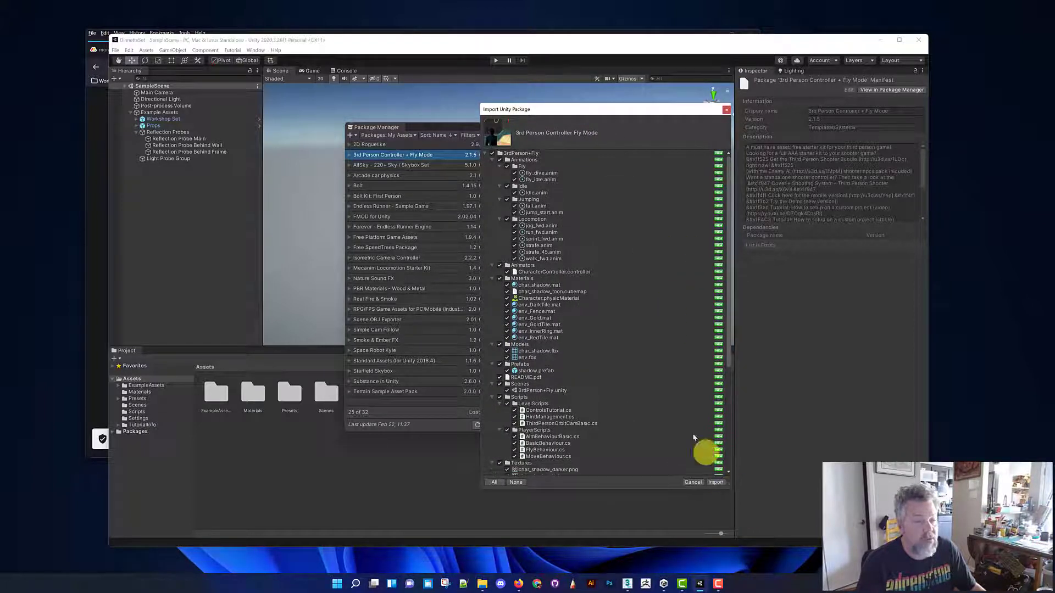
scroll(645, 375, "down", 6)
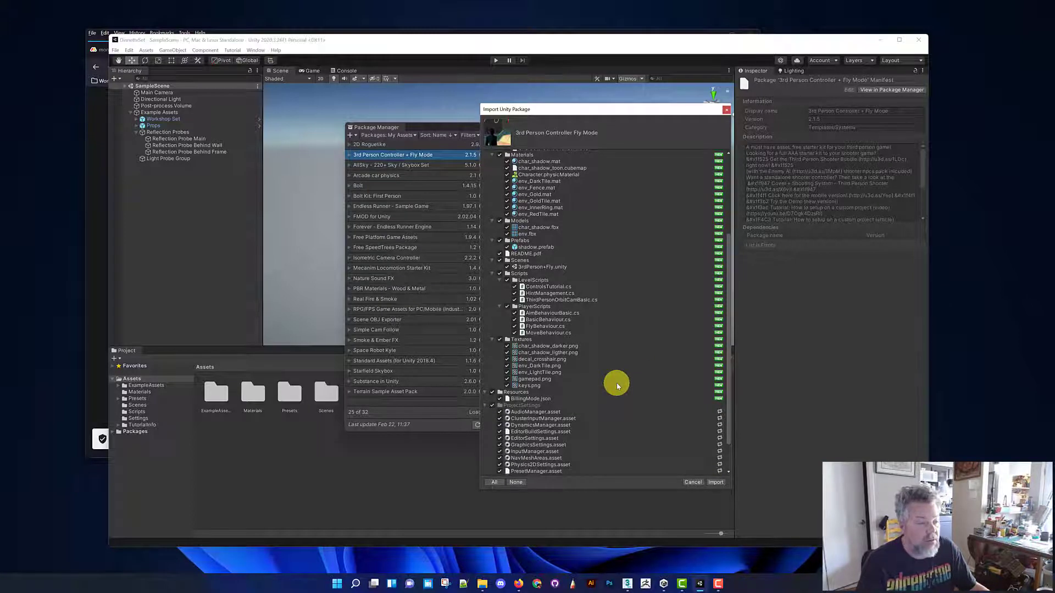
scroll(616, 383, "up", 5)
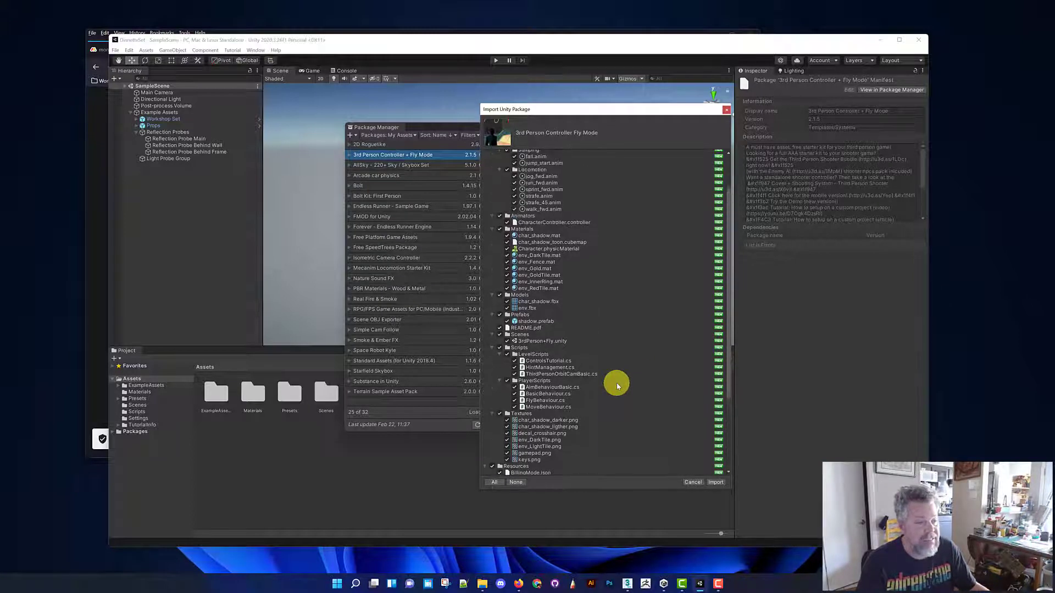
scroll(579, 341, "up", 1)
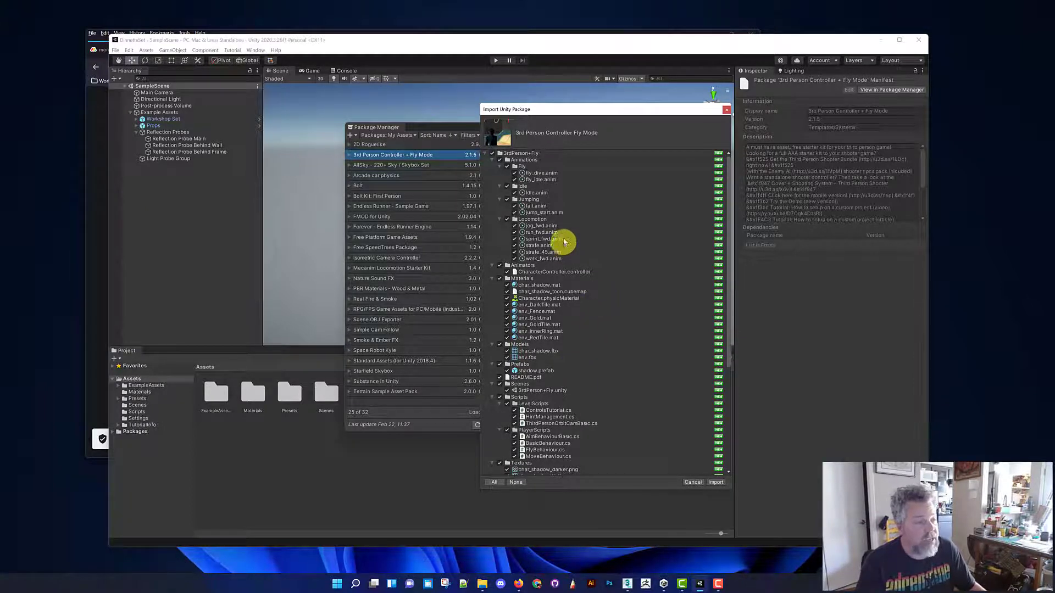
scroll(536, 254, "down", 7)
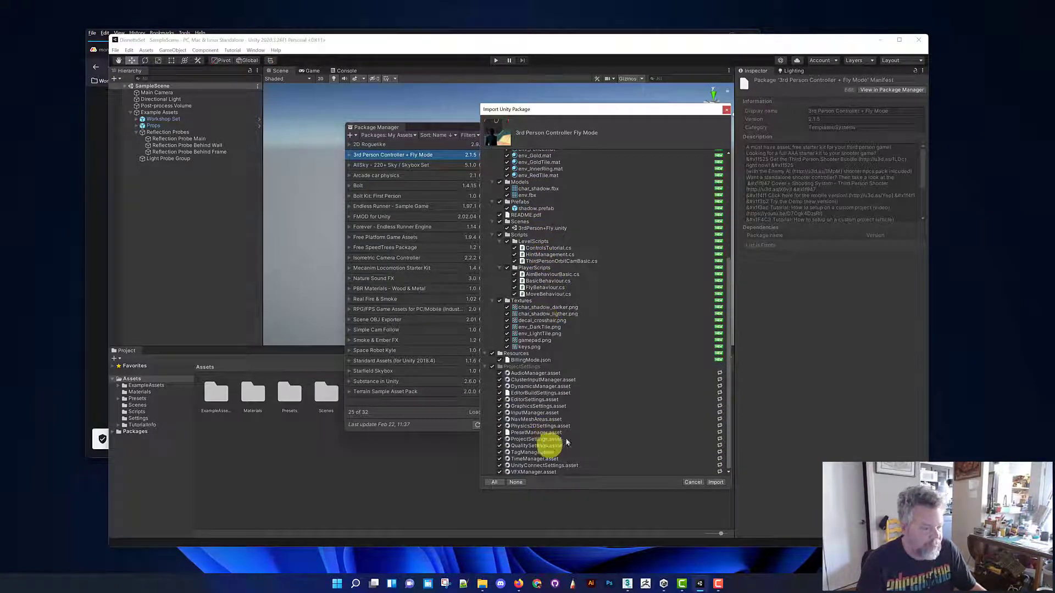
Exclude the VFXManager, UnityConnectSettings, TimeManager, GraphicsSettings, EditorSettings and EditorBuildSettings assets from the package import
left_click(500, 472)
left_click(499, 465)
left_click(500, 459)
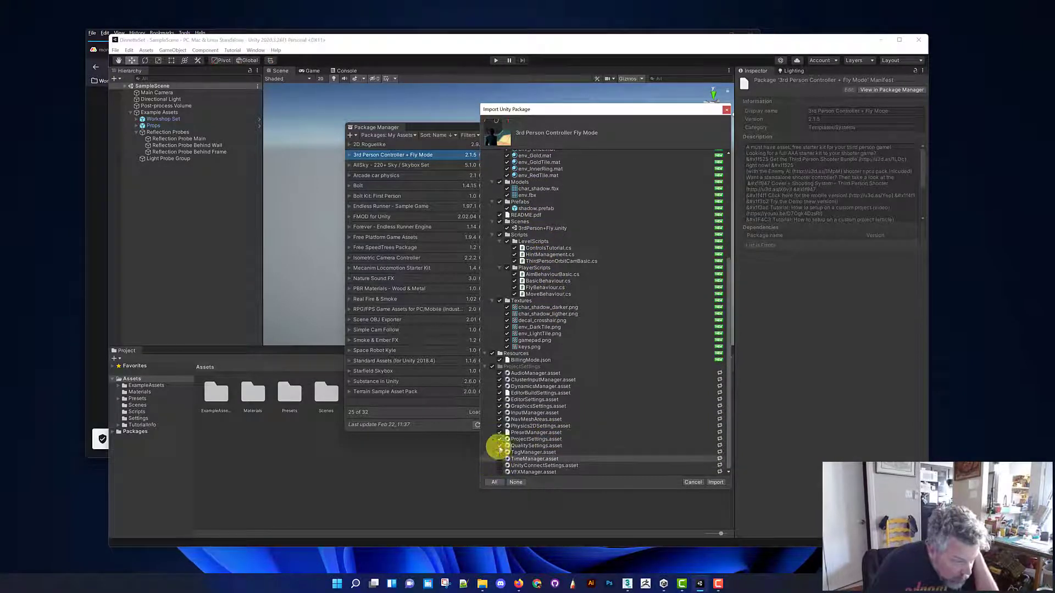
left_click(500, 406)
left_click(499, 400)
left_click(499, 393)
left_click(494, 387)
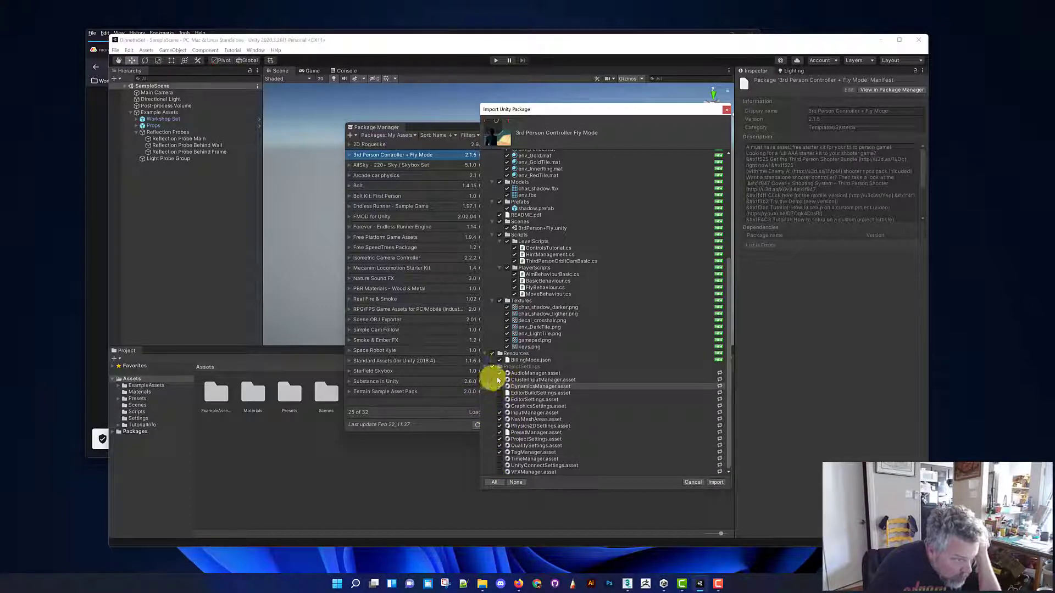
left_click(500, 360)
scroll(583, 385, "up", 1)
left_click(493, 378)
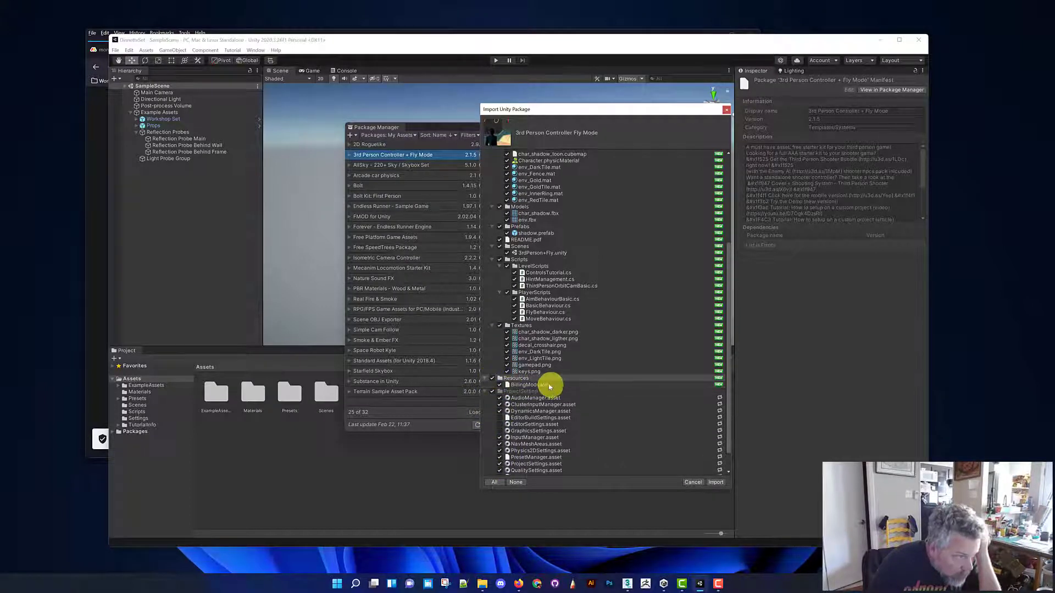
Exclude the Textures folder and the six env_ materials, from env_DarkTile.mat to env_RedTile.mat, from the import
left_click(499, 326)
scroll(501, 321, "up", 2)
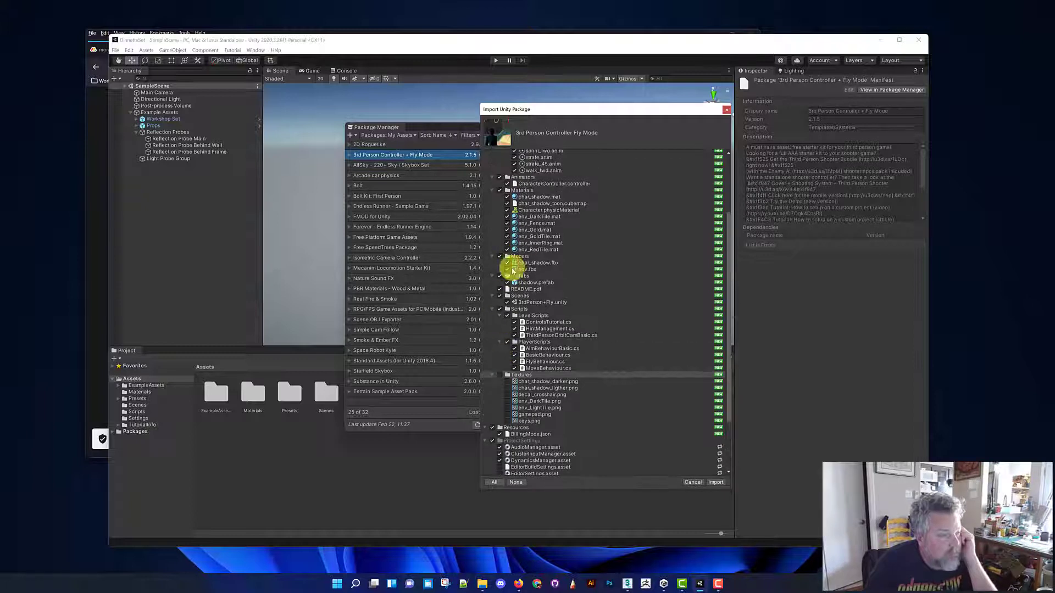
left_click(507, 217)
left_click(507, 223)
left_click(507, 230)
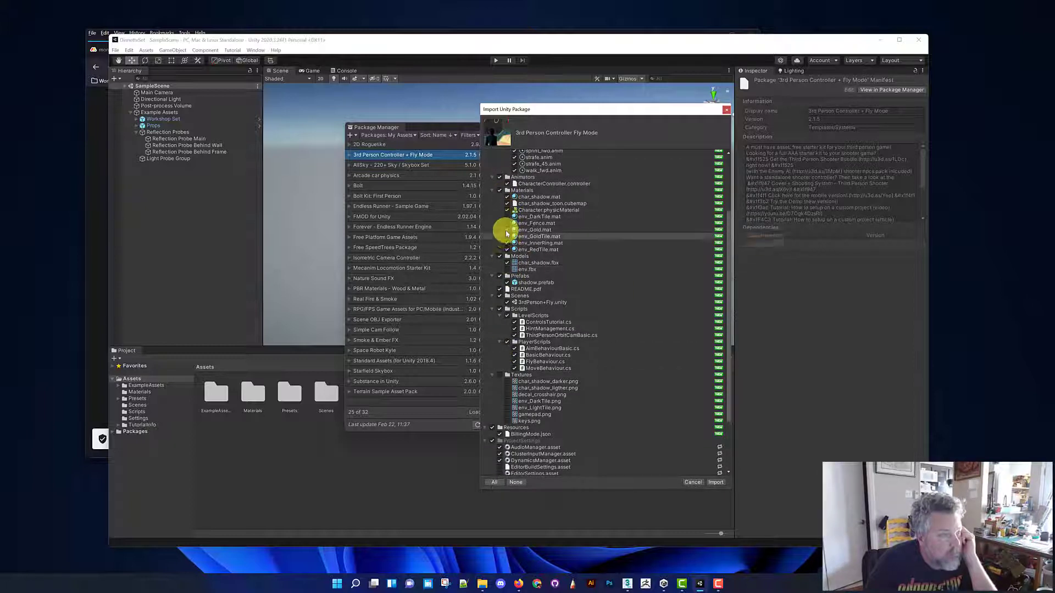
left_click(507, 236)
left_click(507, 243)
left_click(507, 249)
Collapse the Animations, Animators, Scenes and Scripts folders in the import list and include the decal_crosshair.png texture
scroll(549, 264, "up", 2)
left_click(492, 160)
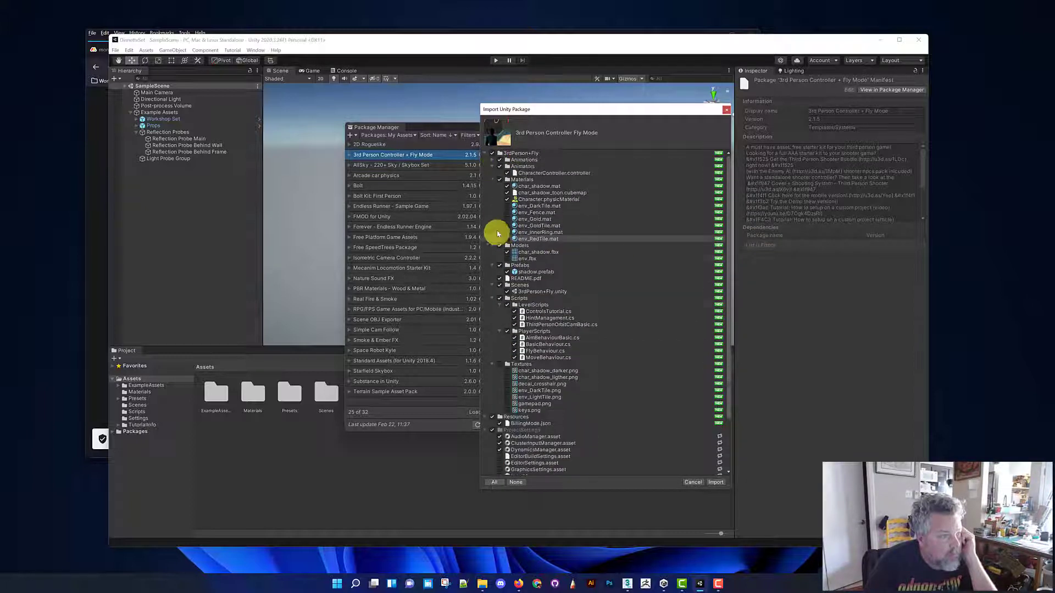
left_click(493, 166)
left_click(492, 279)
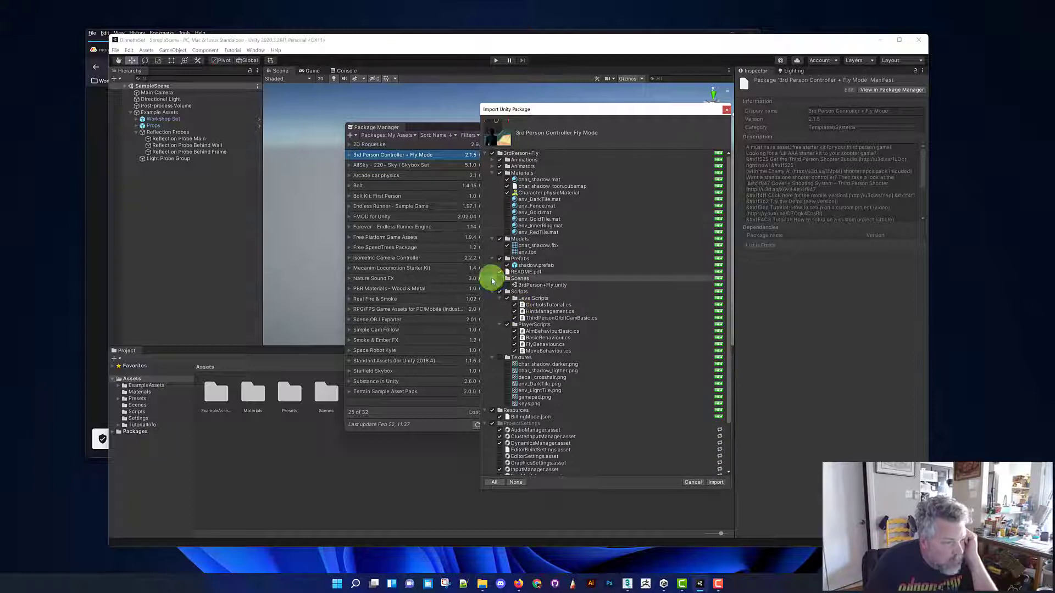
left_click(492, 285)
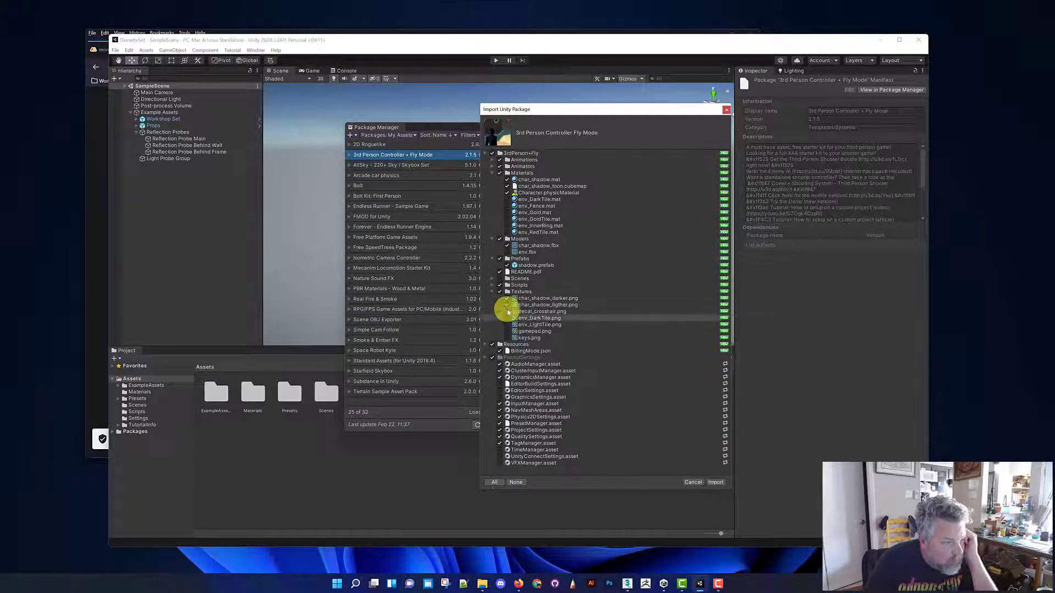
left_click(507, 312)
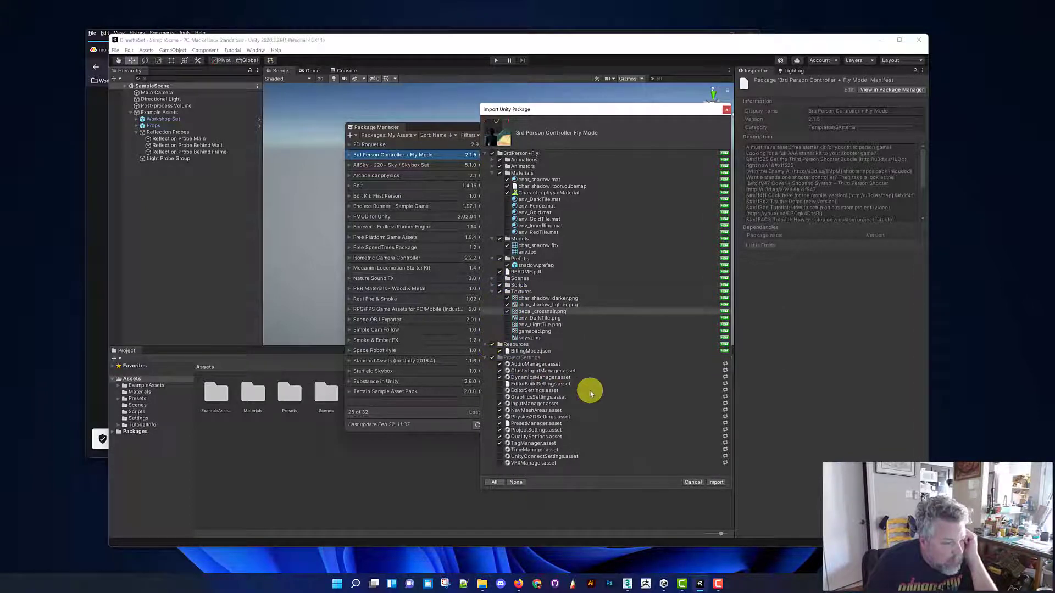
Re-include the EditorBuildSettings, EditorSettings, TimeManager and UnityConnectSettings assets and import the selected package files
left_click(500, 384)
left_click(499, 390)
left_click(500, 449)
left_click(499, 457)
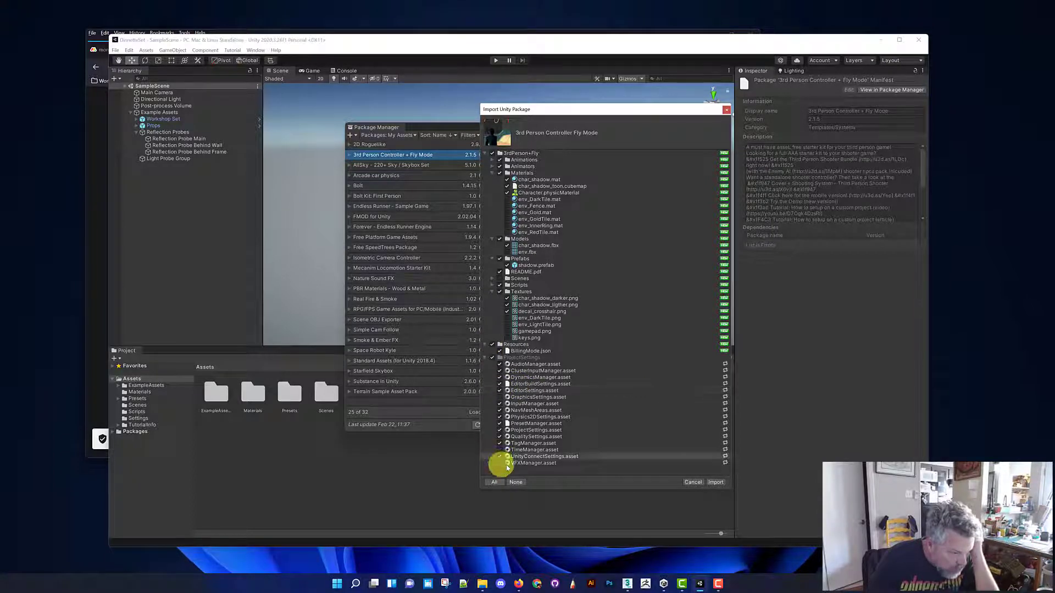
left_click(714, 482)
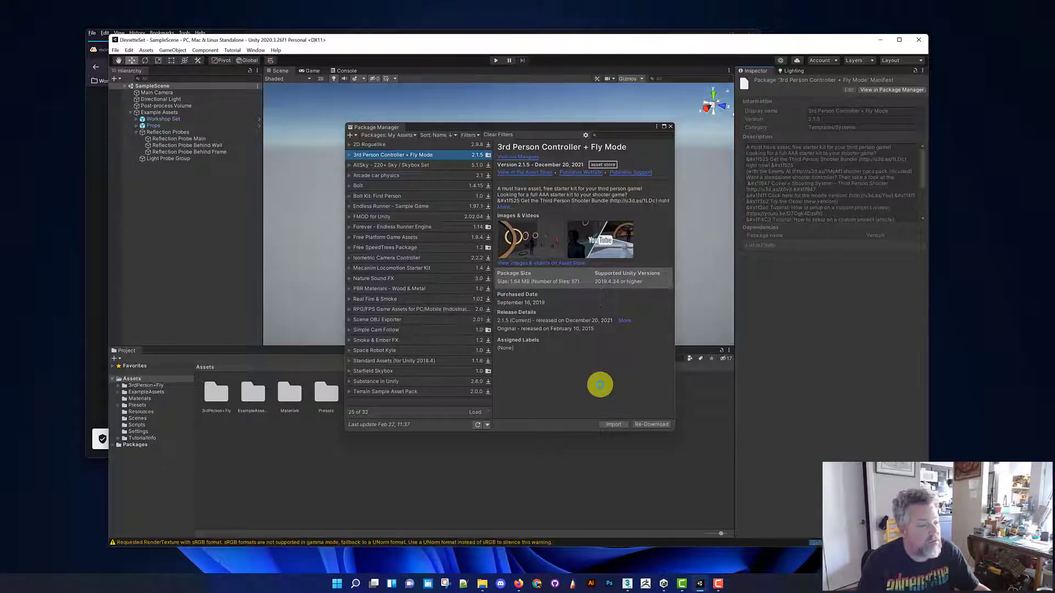
Close the Package Manager and open the imported 3rdPerson+Fly folder in the project assets
left_click_drag(561, 129, 595, 134)
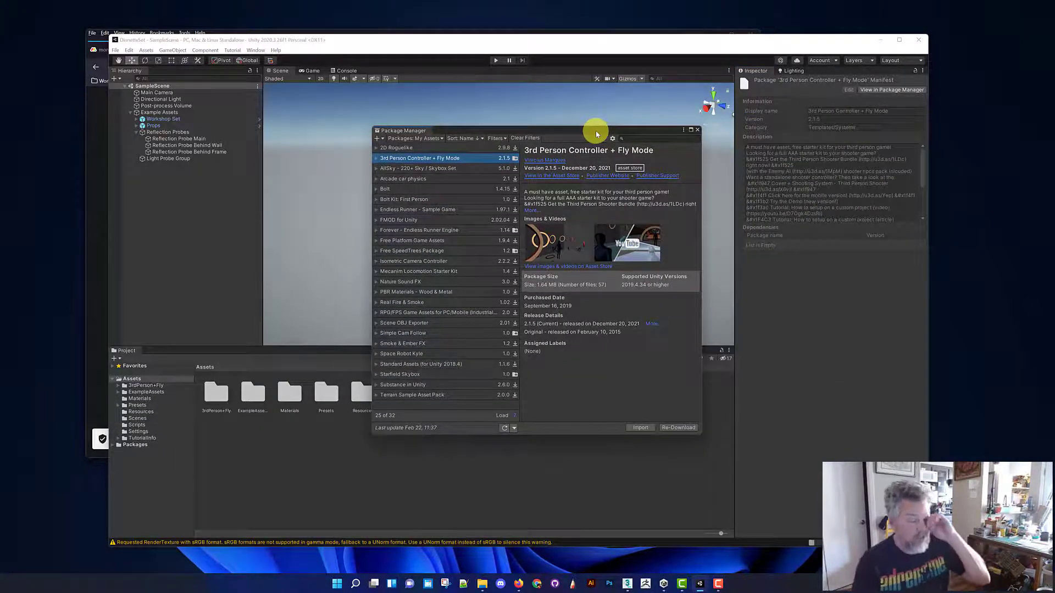
left_click(698, 132)
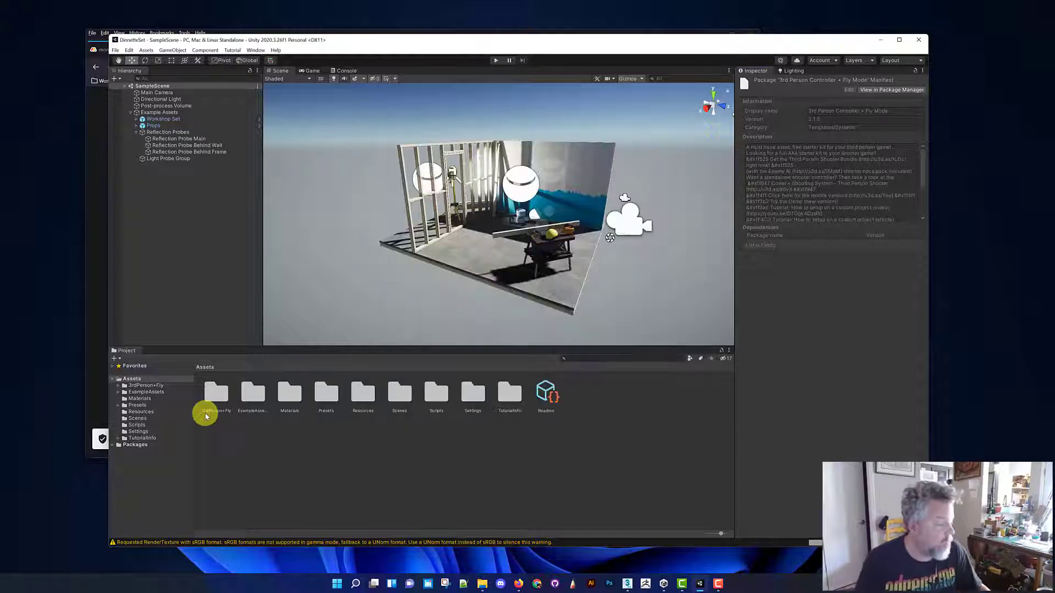
left_click(145, 385)
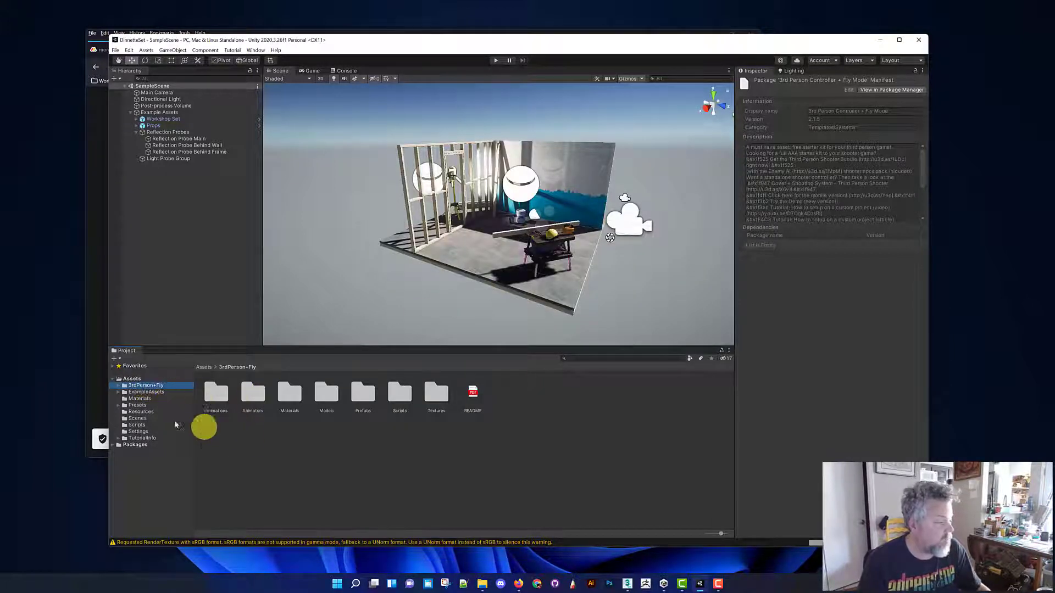
Orbit and fly through the scene up to the workbench to examine how its materials render after the import
right_click_drag(571, 226, 571, 254, "alt")
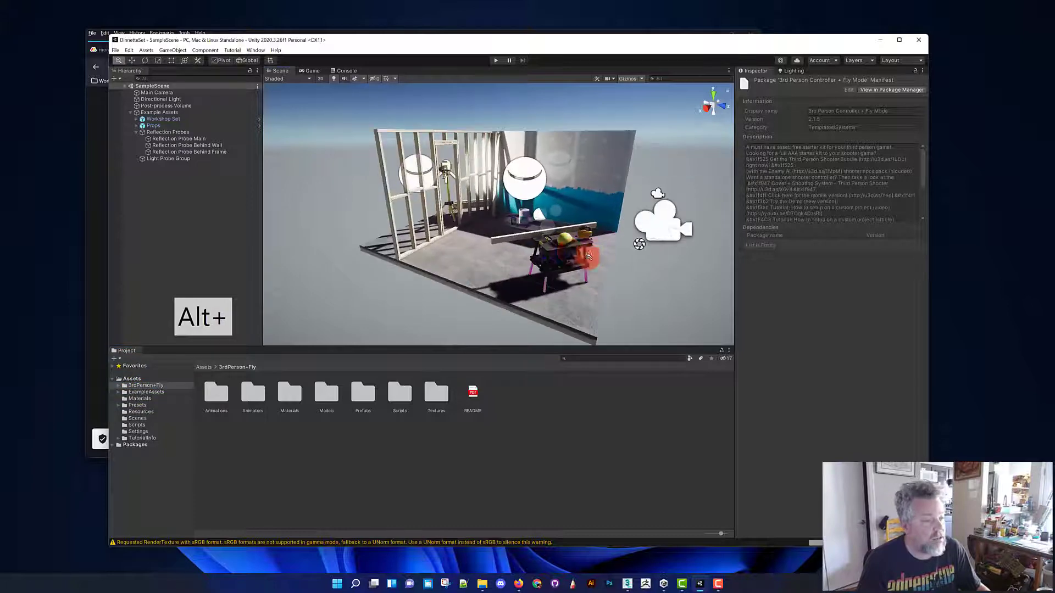
left_click_drag(578, 255, 624, 251, "alt")
right_click_drag(623, 251, 425, 247)
key("s")
key("d")
key("w")
key("q")
key("q")
key("s")
key("d")
key("d")
key("d")
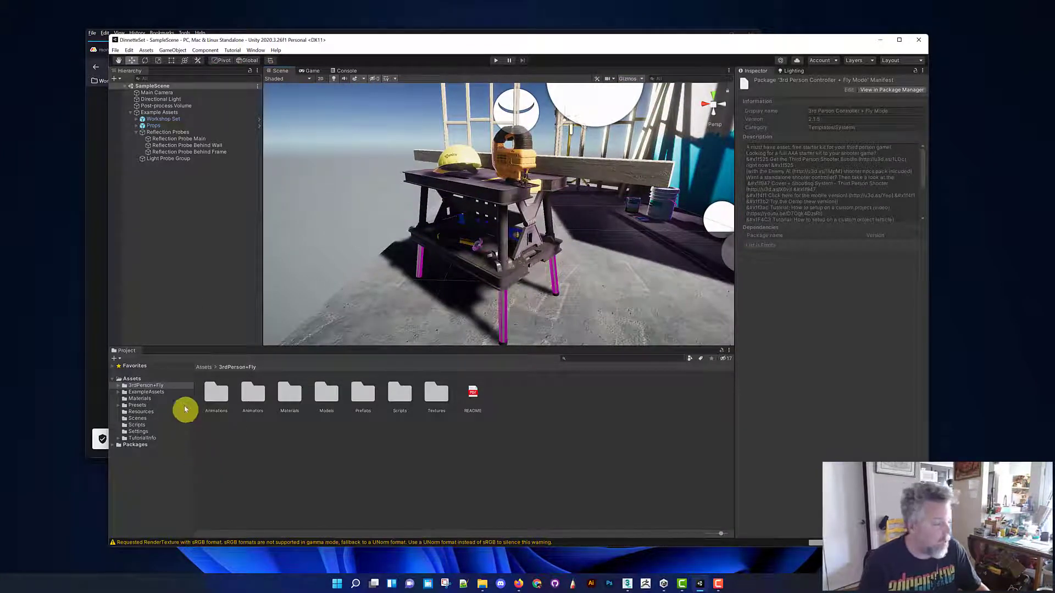
Open the Materials subfolder of 3rdPerson+Fly and select the char_shadow material
left_click(139, 404)
left_click(138, 398)
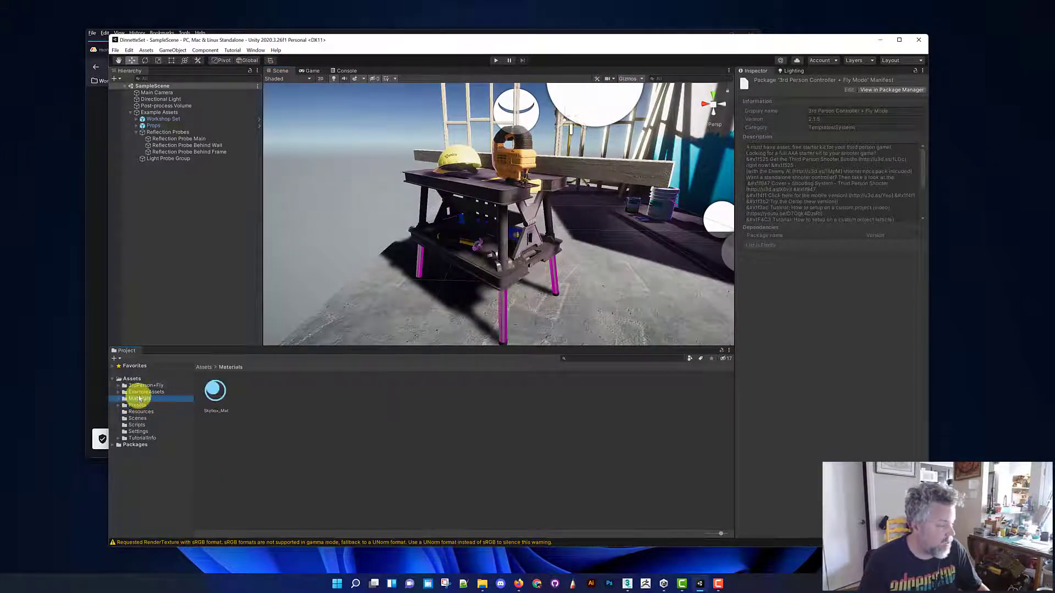
left_click(119, 385)
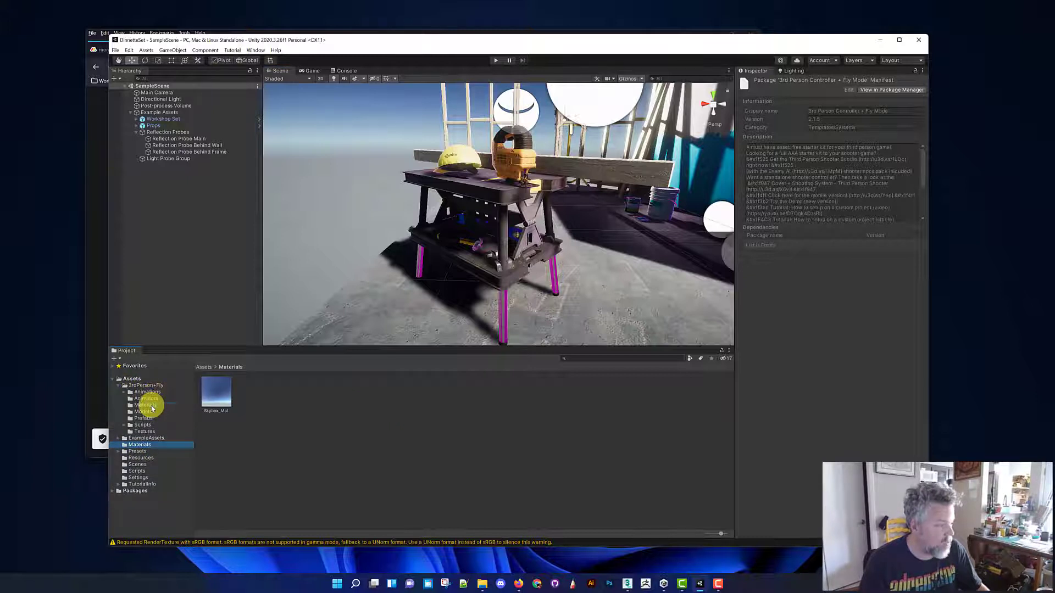
left_click(152, 407)
left_click(216, 391)
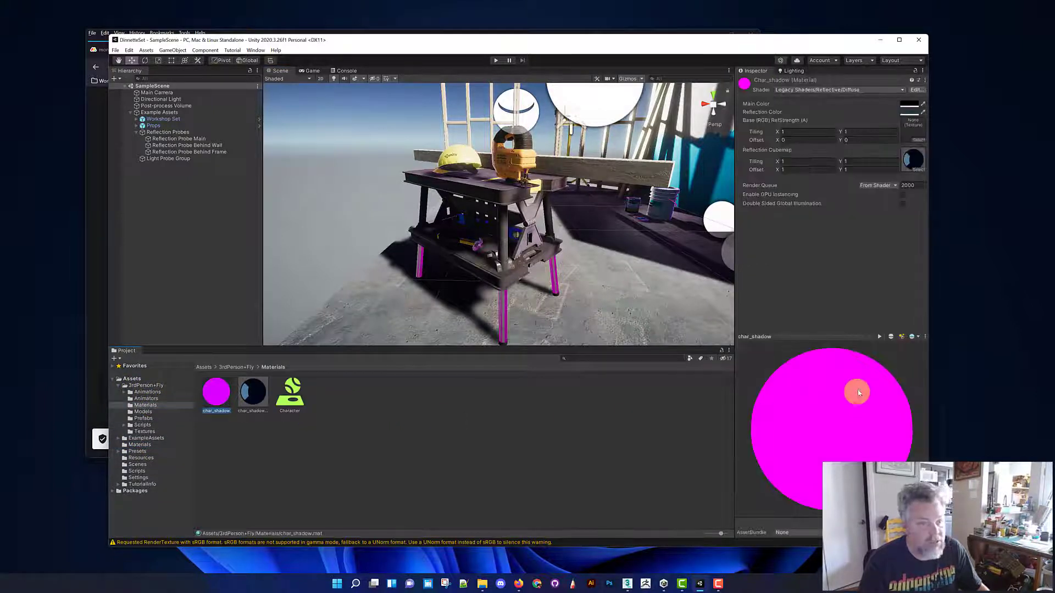
Change the char_shadow material's shader to Universal Render Pipeline/Lit
left_click(875, 91)
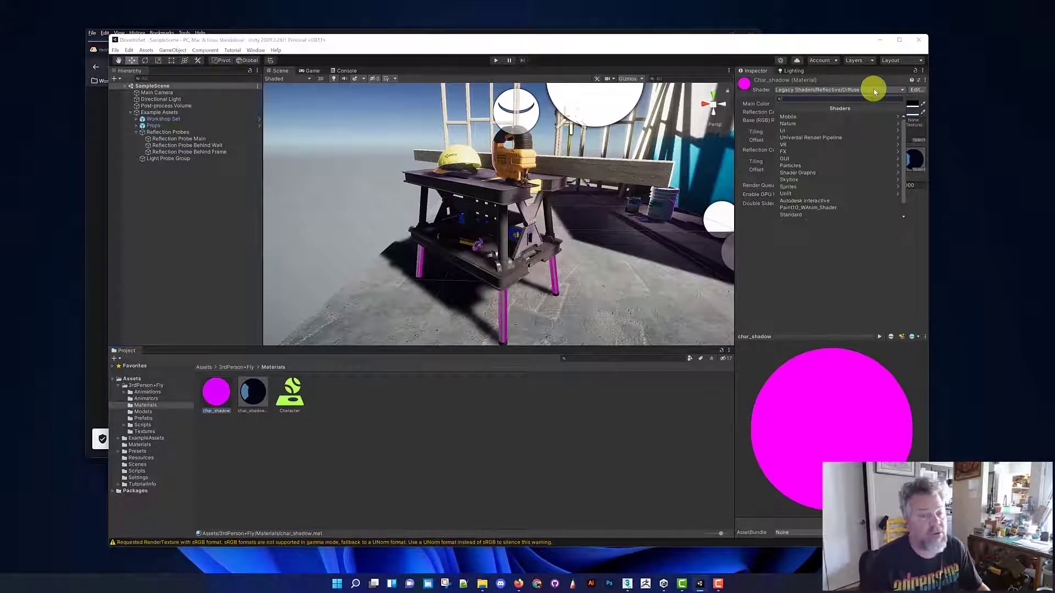
left_click(866, 140)
left_click(843, 165)
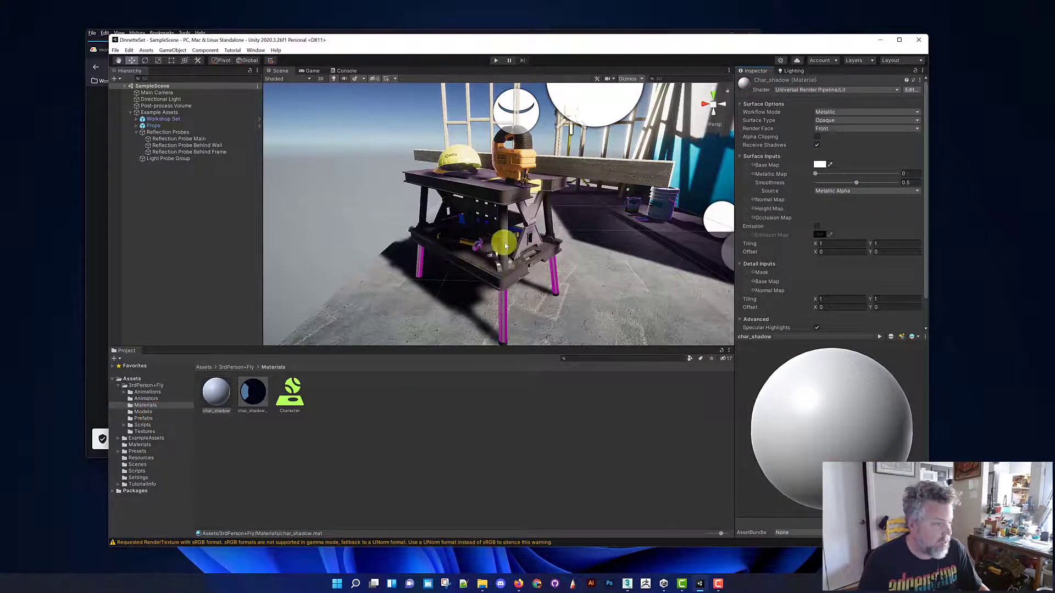
Fly back from the workbench to view the whole workshop set and check the scene's Lighting settings
right_click_drag(534, 219, 667, 212)
key("d")
key("a")
key("a")
key("s")
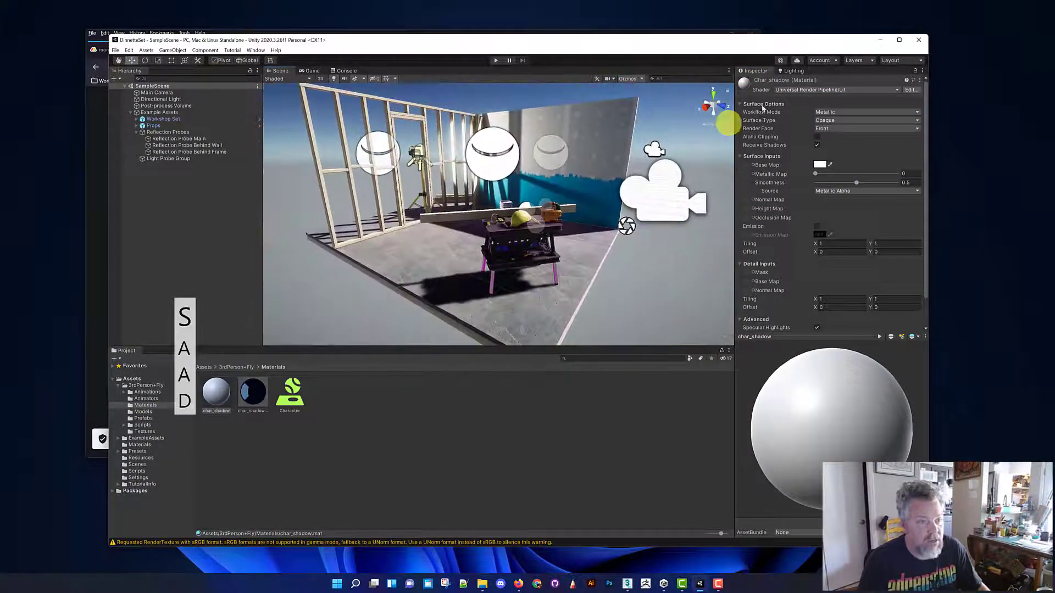
left_click(791, 70)
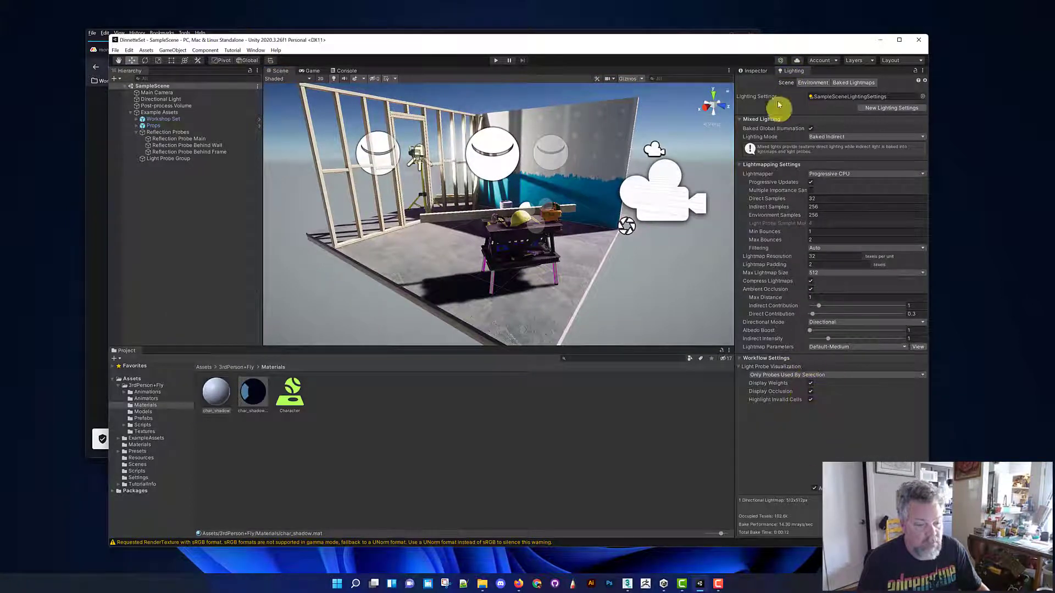
left_click(753, 70)
Fly around the workshop set to examine it from outside its open side
key("w")
right_click_drag(548, 181, 420, 196)
key("s")
key("d")
key("s")
key("q")
key("a")
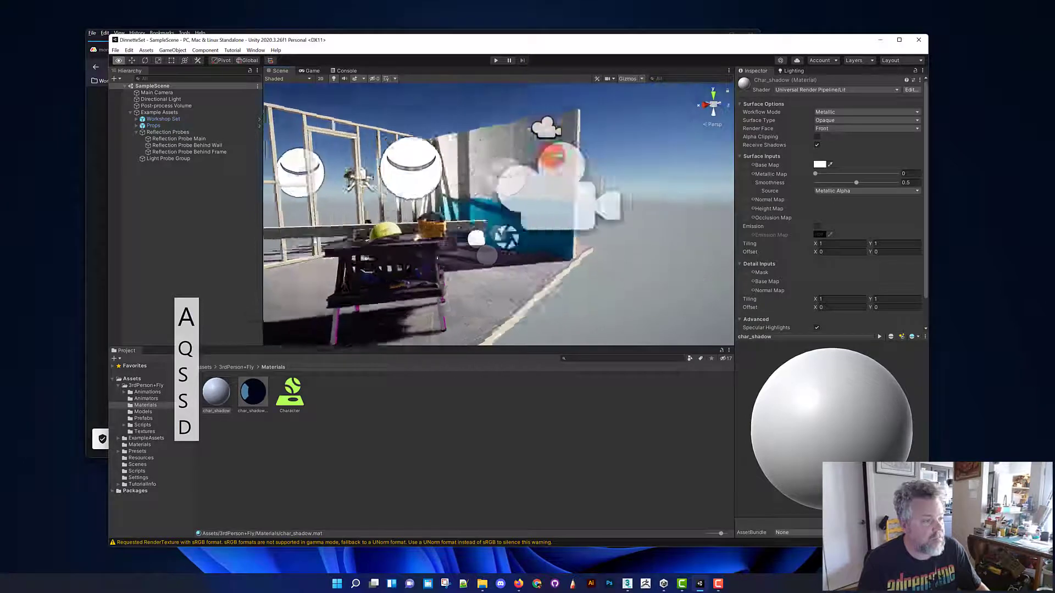
key("a")
right_click_drag(554, 157, 392, 176)
key("s")
key("d")
key("s")
key("d")
key("w")
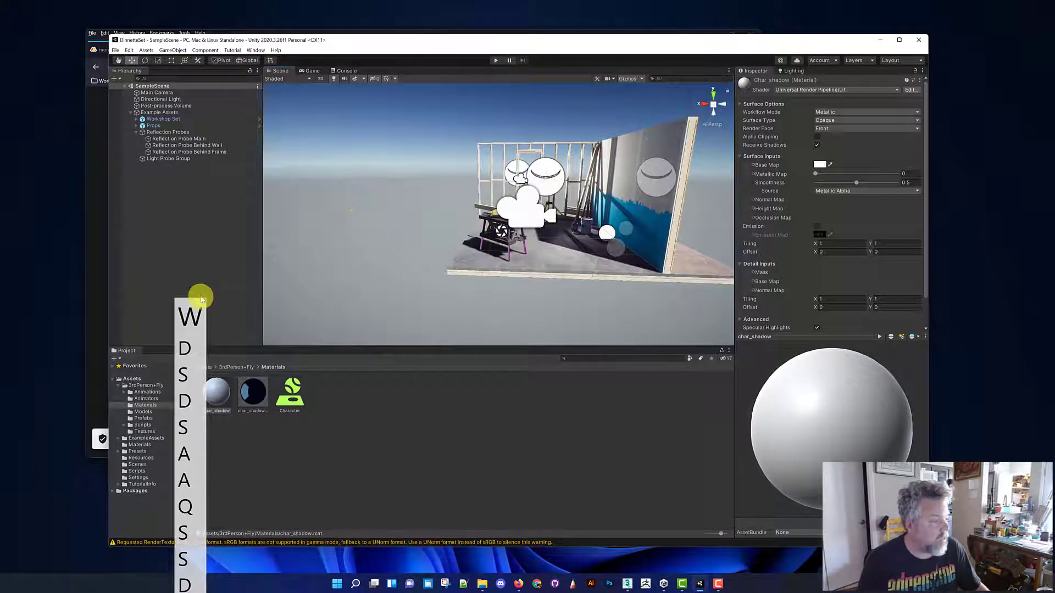
key("Escape")
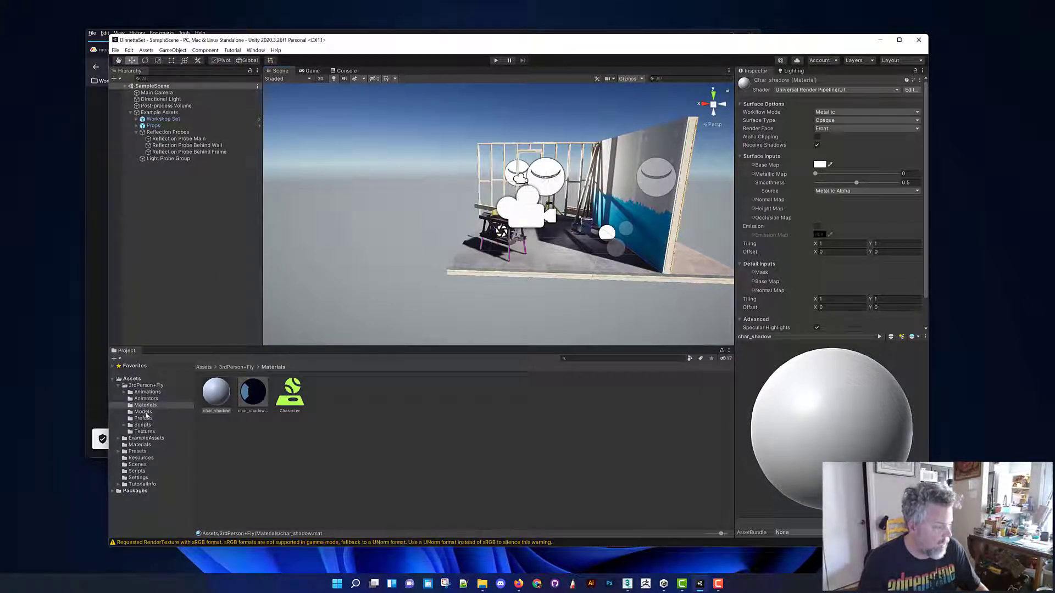
Open the Prefabs subfolder of 3rdPerson+Fly, preview the shadow prefab from several angles and place it on the workshop floor in the scene
left_click(144, 412)
left_click(142, 420)
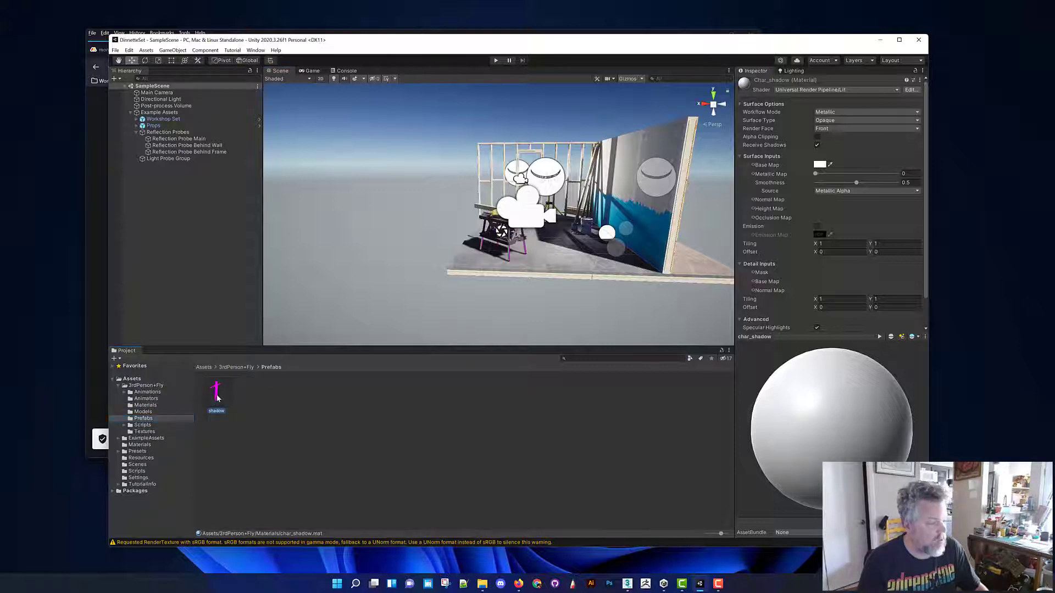
left_click(217, 395)
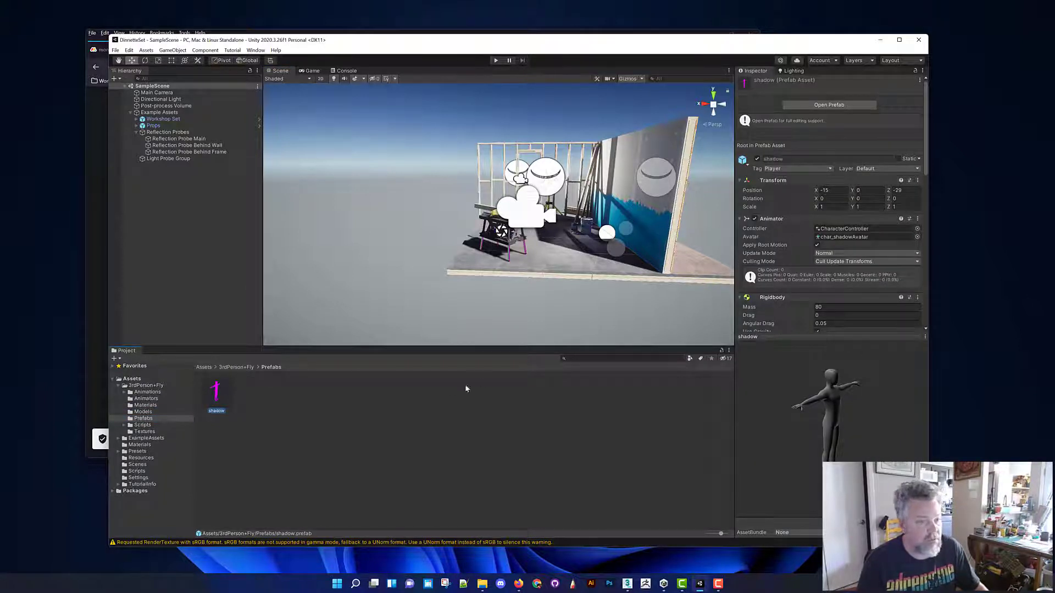
mouse_move(797, 411)
left_mouse_down()
mouse_move(739, 395)
mouse_move(795, 414)
left_mouse_up()
left_click_drag(909, 412, 672, 407)
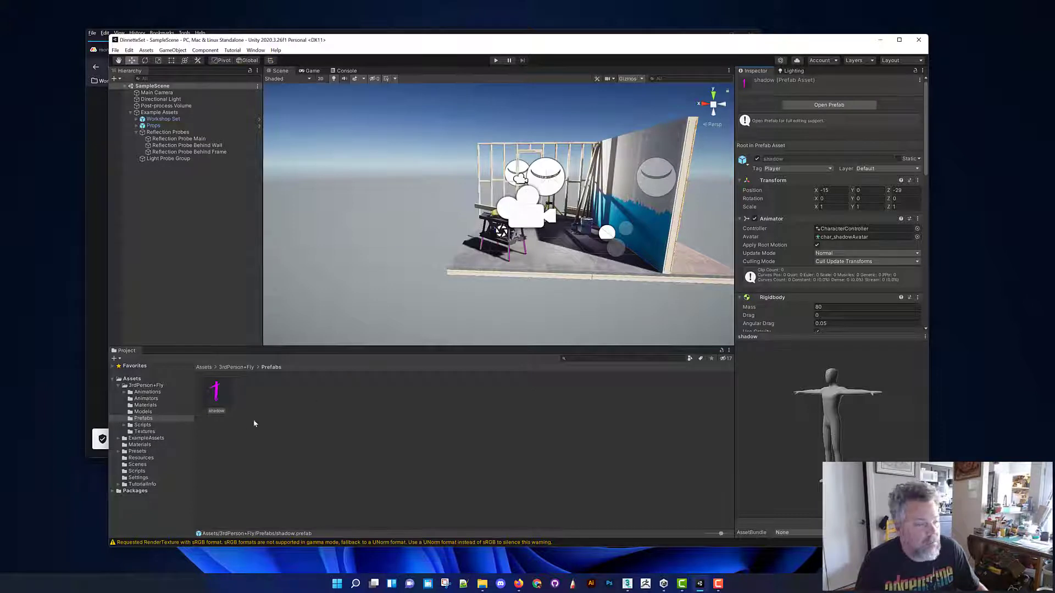
left_click_drag(409, 310, 578, 227)
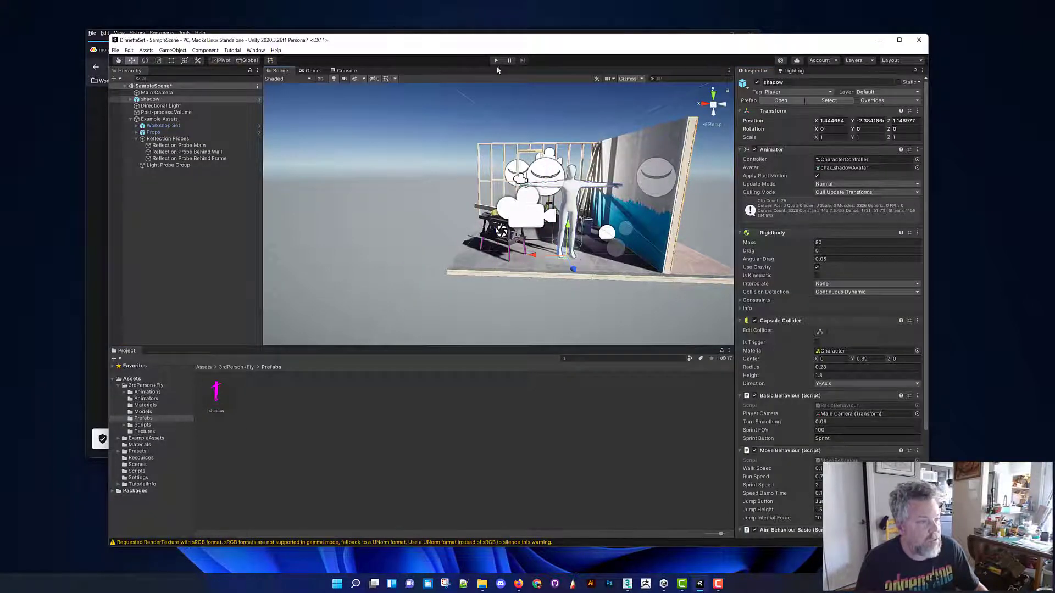
Expand the shadow object to check its own camera and delete the scene's separate top-level Main Camera
left_click(130, 99)
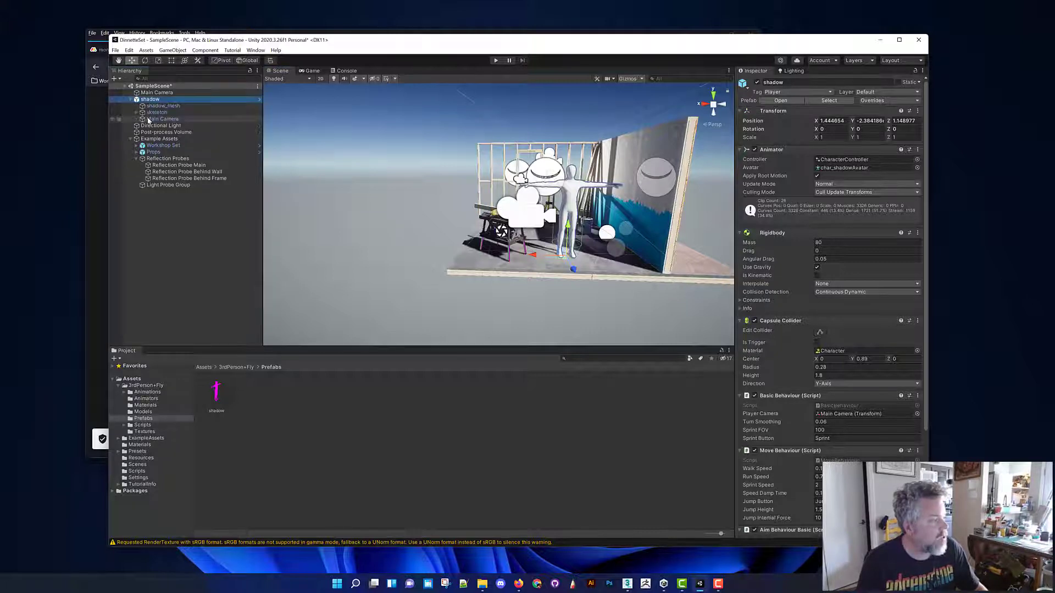
left_click(151, 118)
left_click(147, 93)
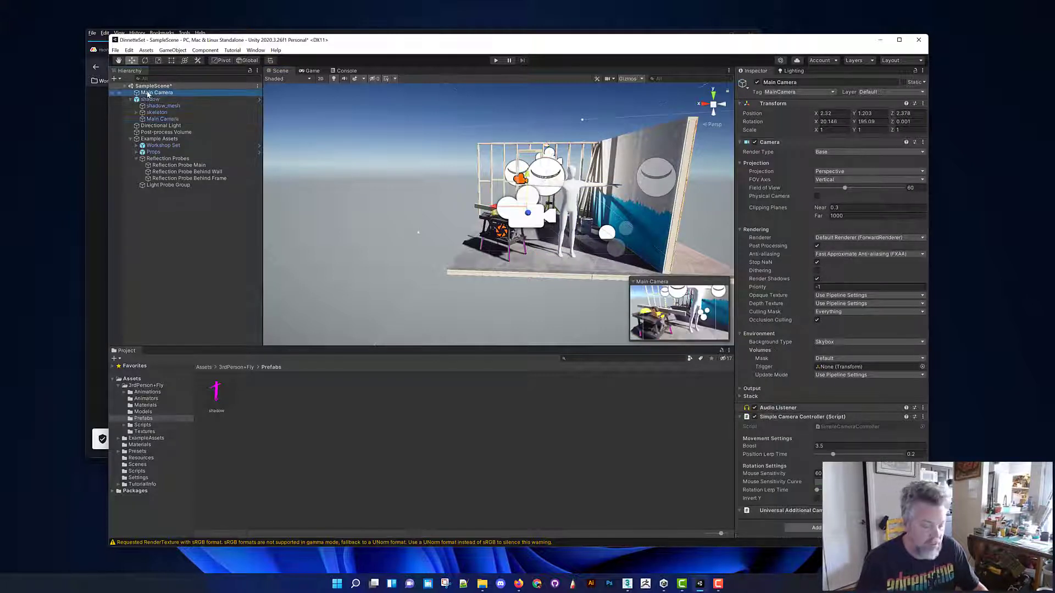
key("Delete")
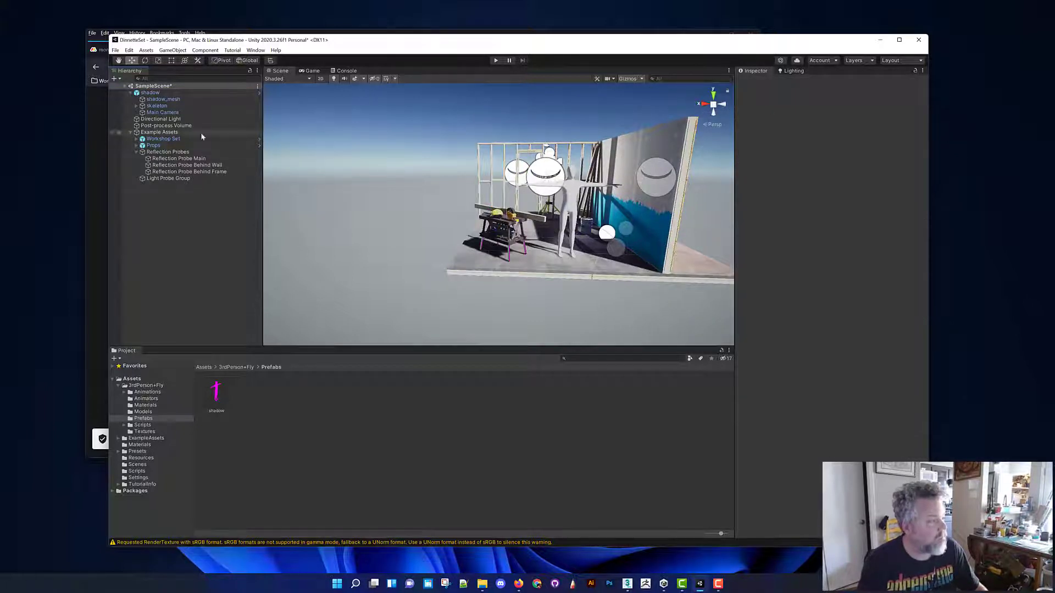
Run the scene in play mode to test the shadow character and stop it again
left_click(495, 60)
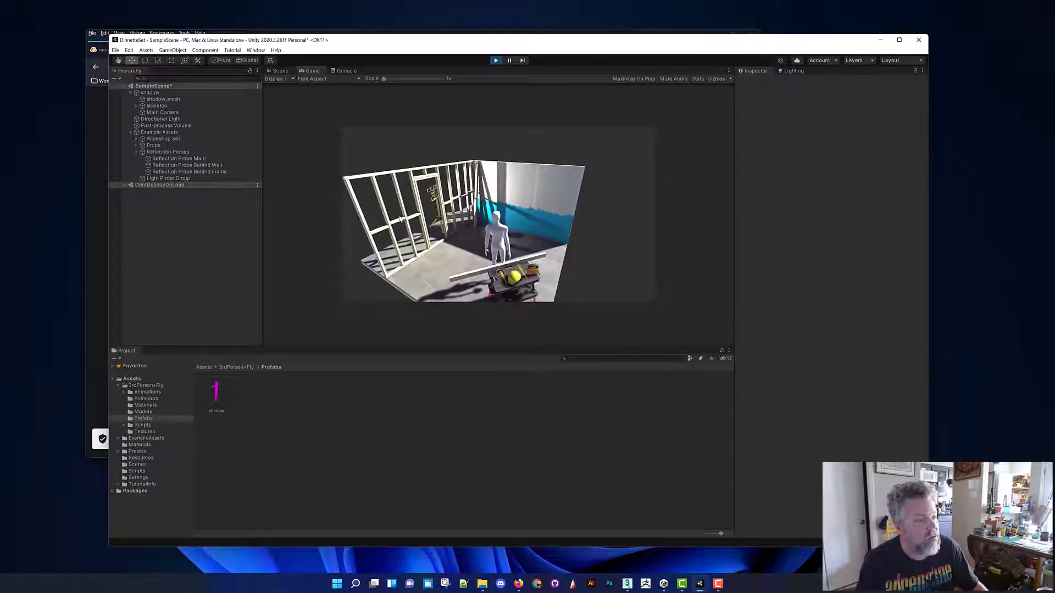
left_click(494, 61)
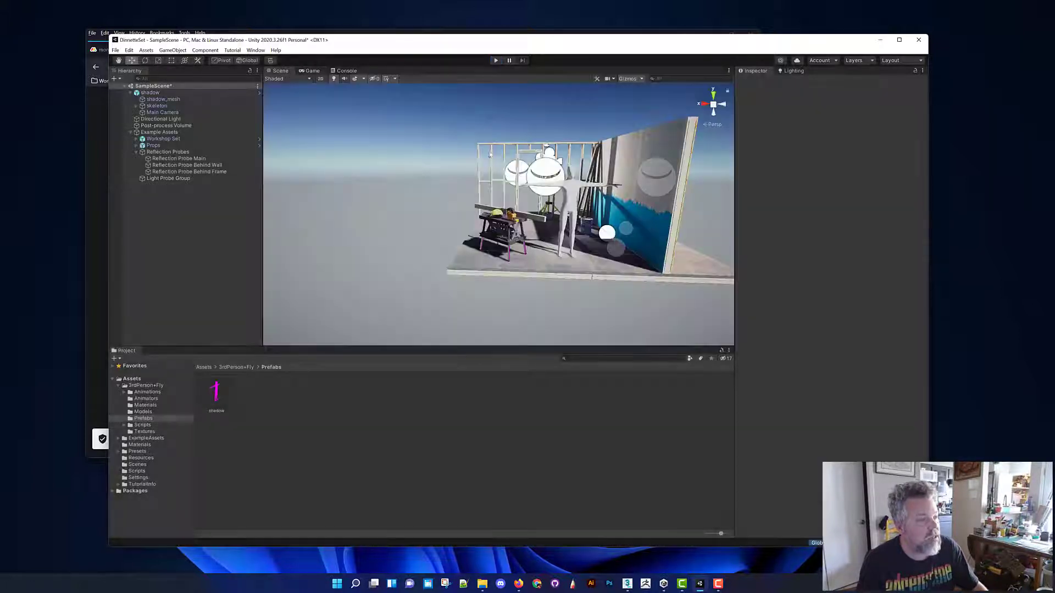
Save the scene as FlyGuy_00 in the Scenes folder
left_click_drag(417, 201, 377, 229, "alt")
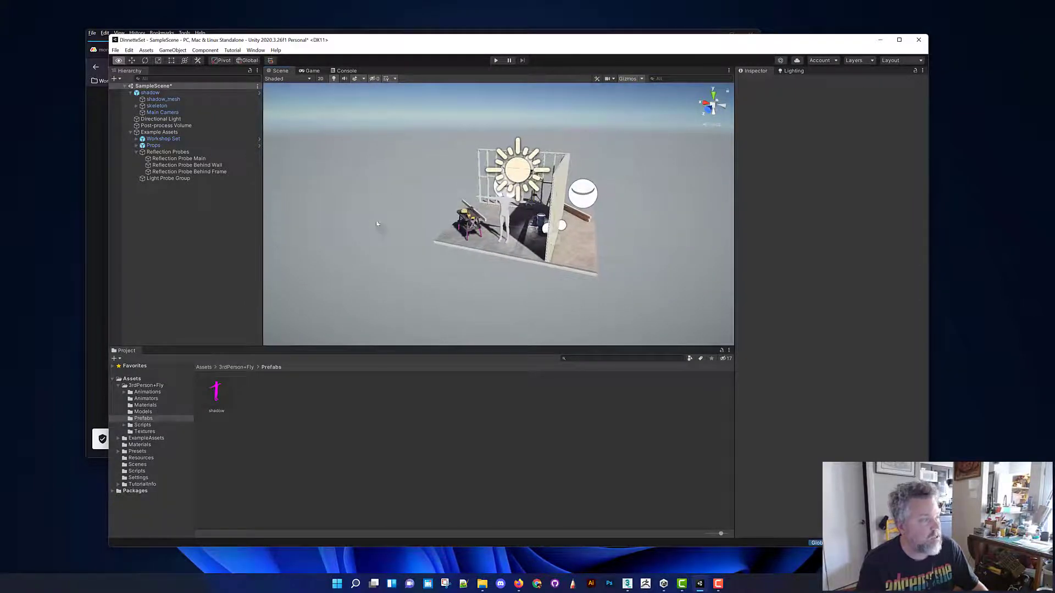
left_click(115, 50)
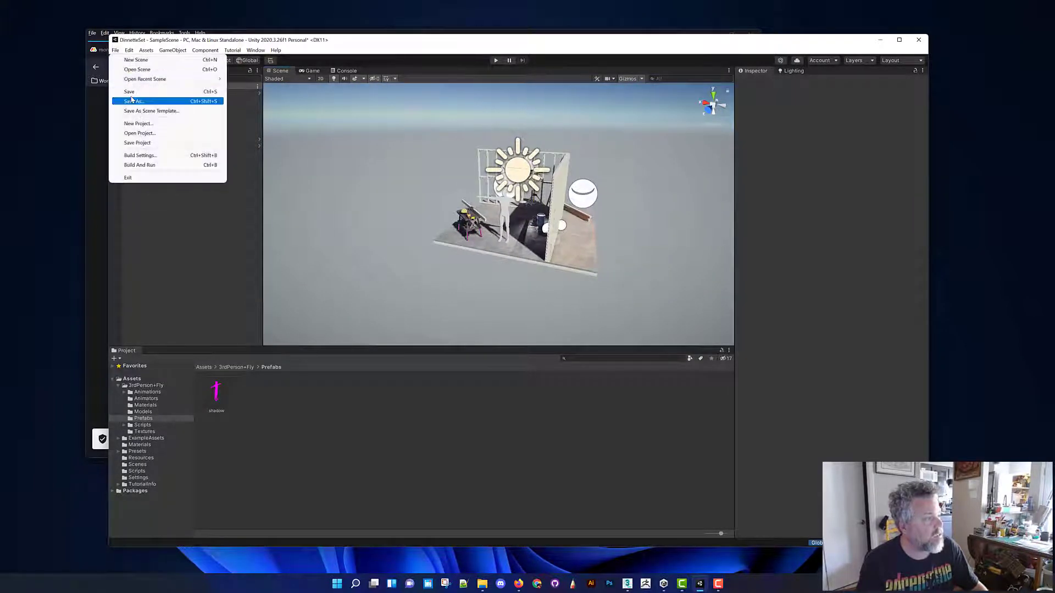
left_click_drag(614, 252, 593, 260, "alt")
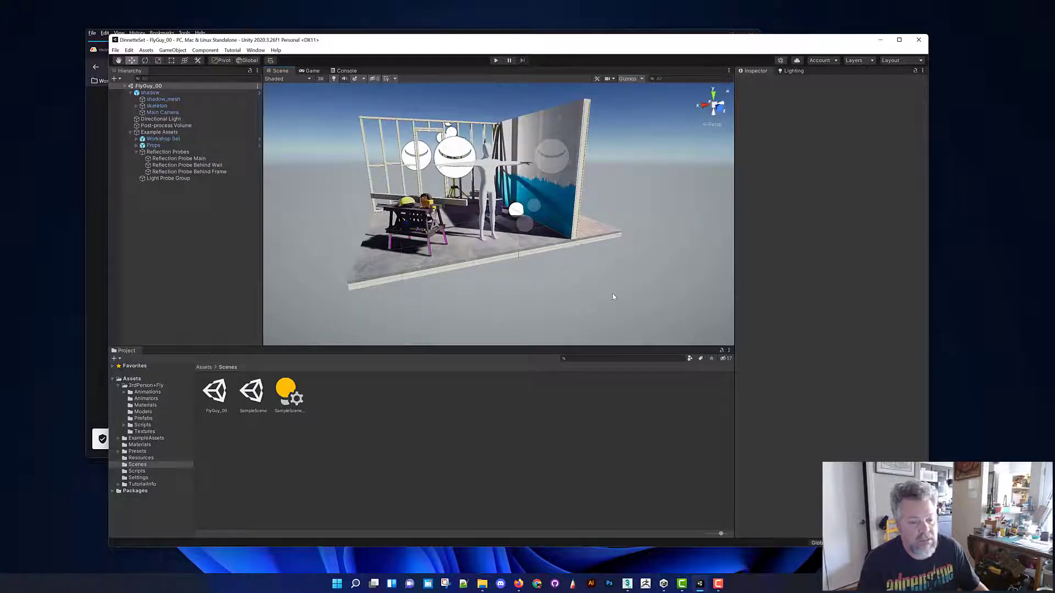